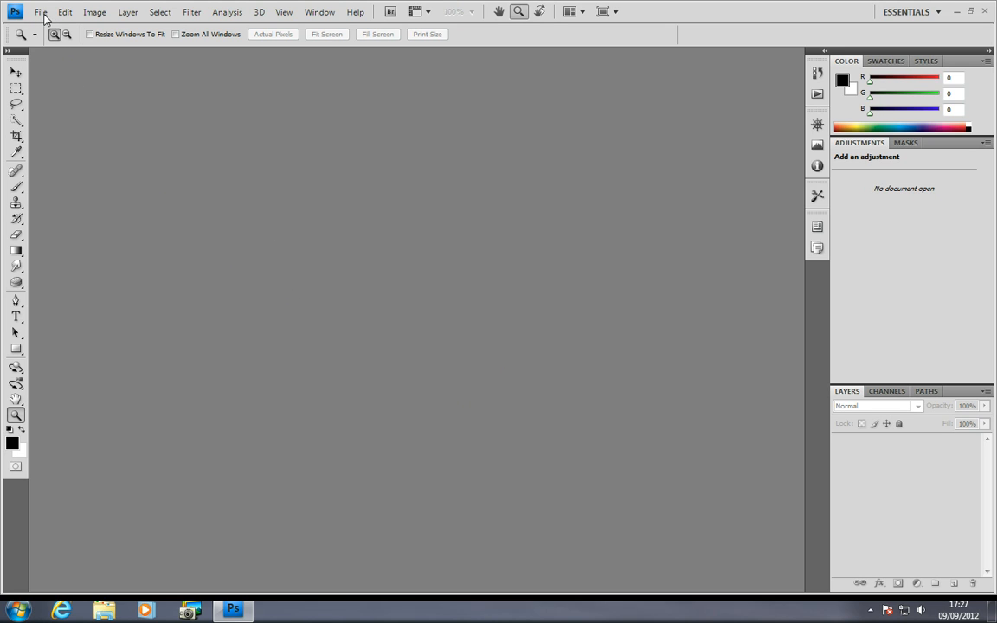
- Open the London raw photo from the Images for tutorials folder
{"action": "left_click", "coordinate": [41, 13]}
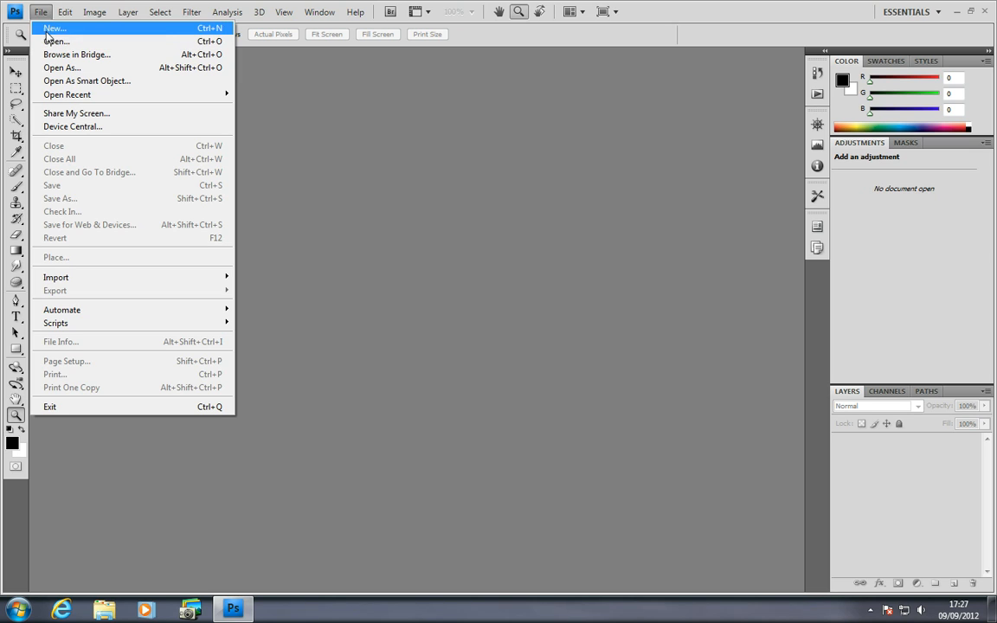
{"action": "left_click", "coordinate": [55, 42]}
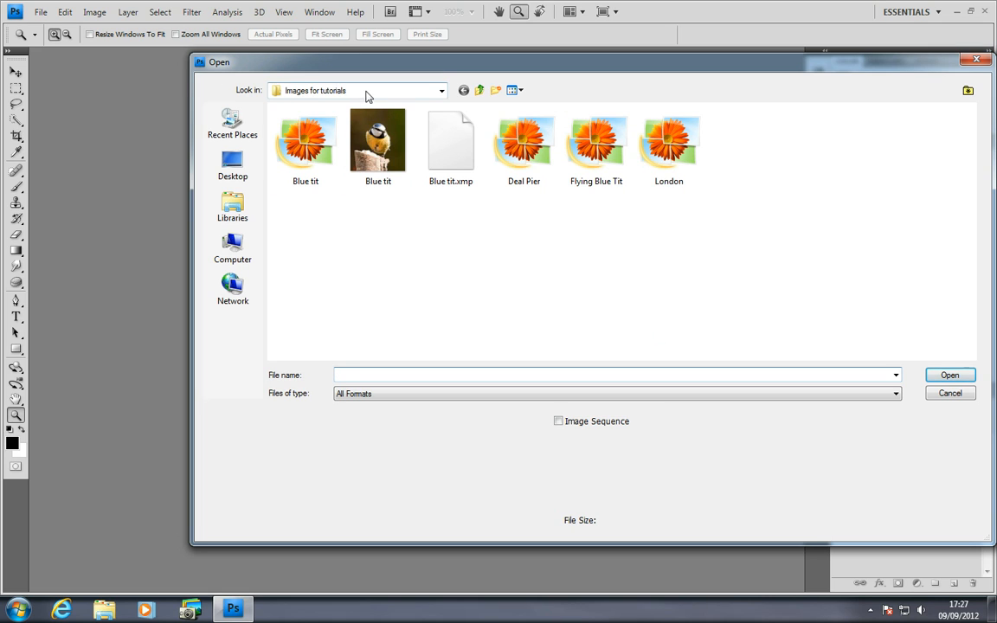
{"action": "left_click", "coordinate": [667, 160]}
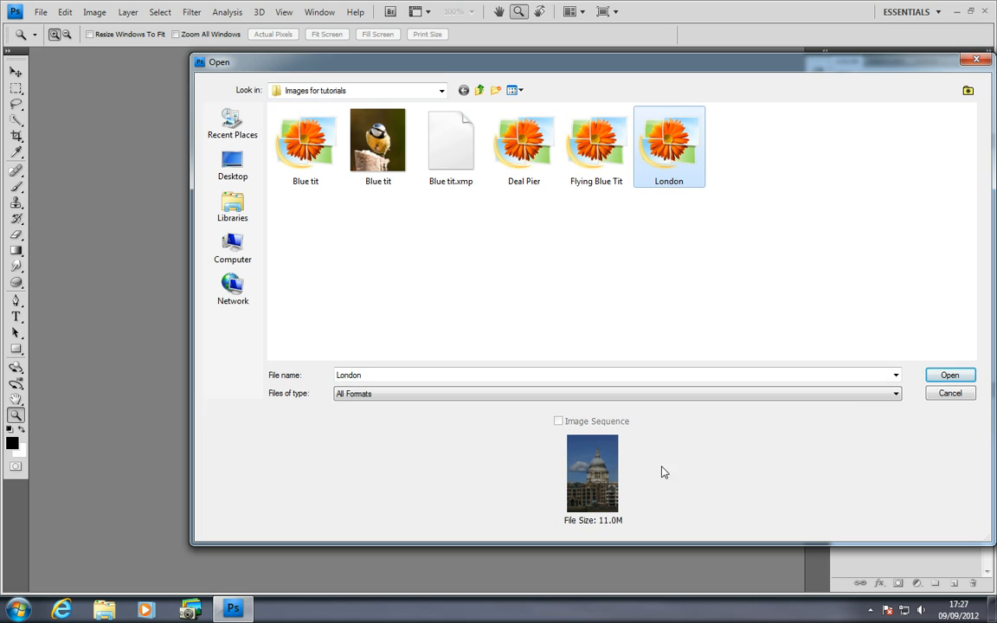
{"action": "double_click", "coordinate": [670, 152]}
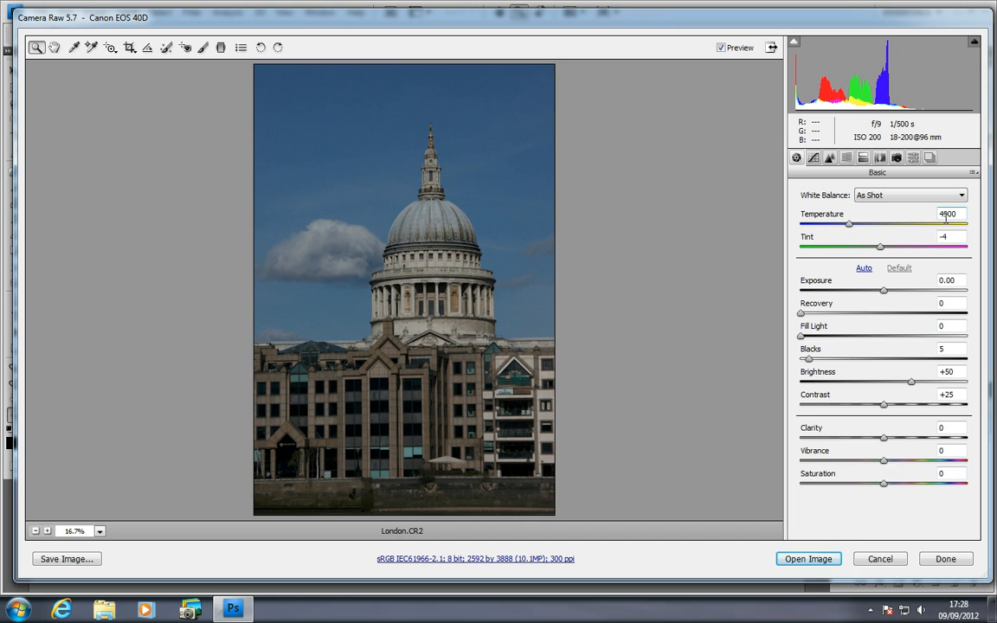
- Warm the raw photo to a Temperature of 5550 and raise its Exposure to +1.00
{"action": "left_click", "coordinate": [849, 224]}
{"action": "left_click_drag", "start_coordinate": [849, 224], "coordinate": [859, 225]}
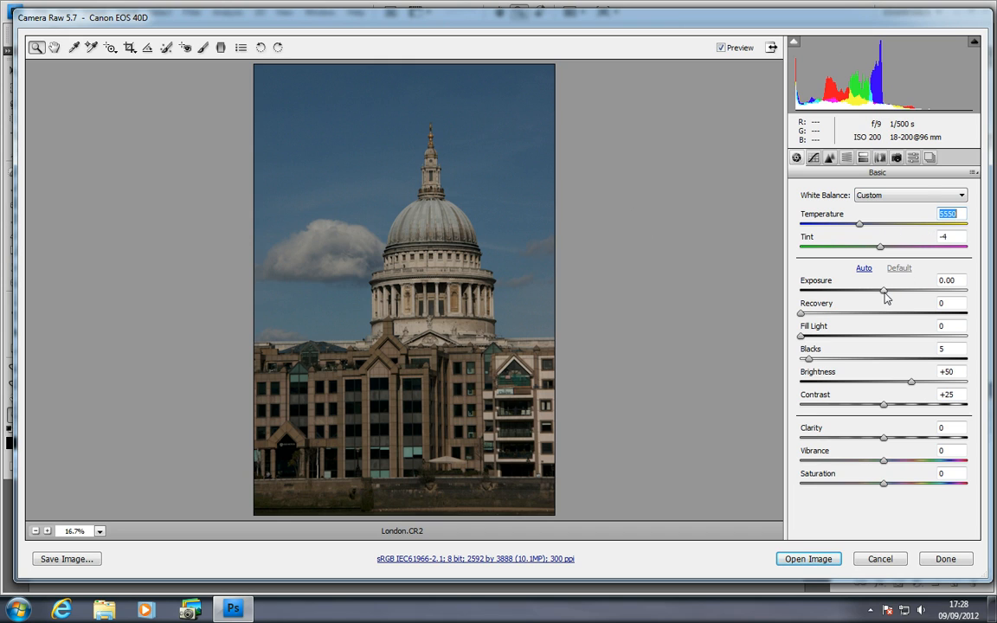
{"action": "left_click_drag", "start_coordinate": [885, 295], "coordinate": [905, 296]}
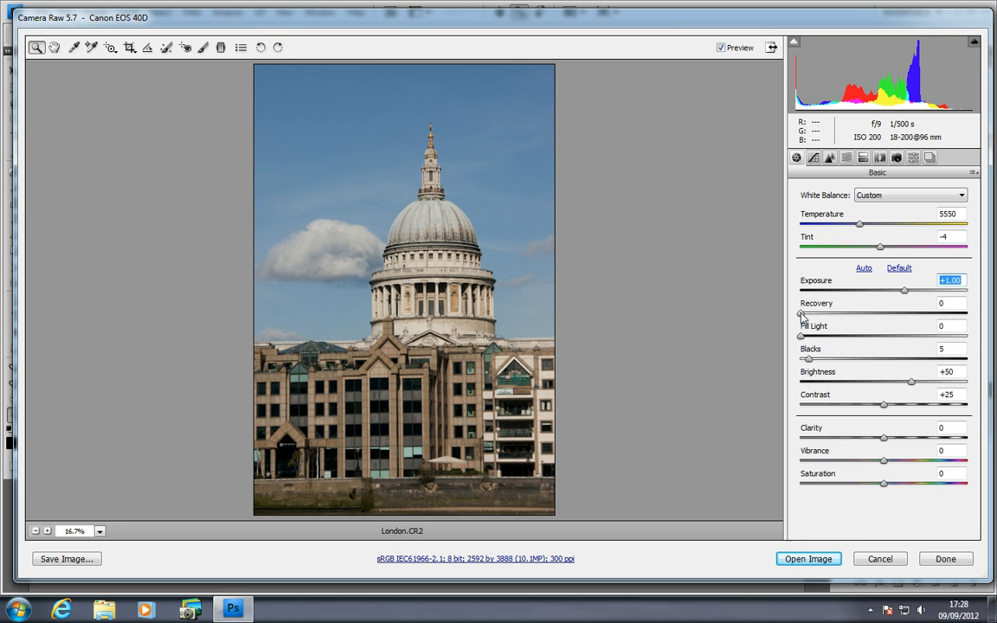
{"action": "mouse_move", "coordinate": [801, 316]}
{"action": "left_mouse_down"}
{"action": "mouse_move", "coordinate": [996, 326]}
{"action": "mouse_move", "coordinate": [799, 317]}
{"action": "left_mouse_up"}
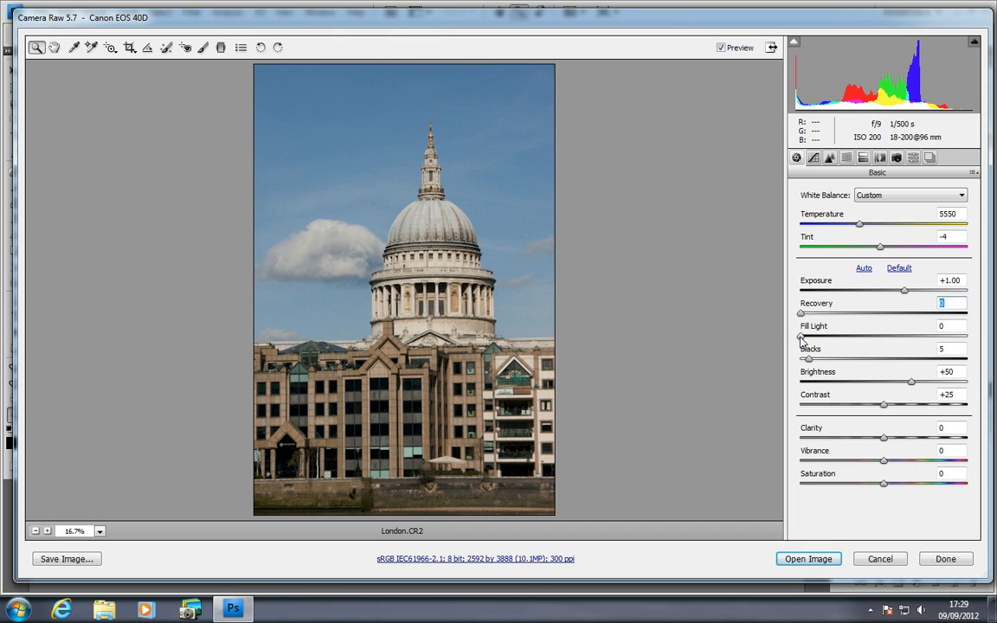
{"action": "left_click", "coordinate": [802, 338]}
{"action": "left_click_drag", "start_coordinate": [802, 338], "coordinate": [966, 339]}
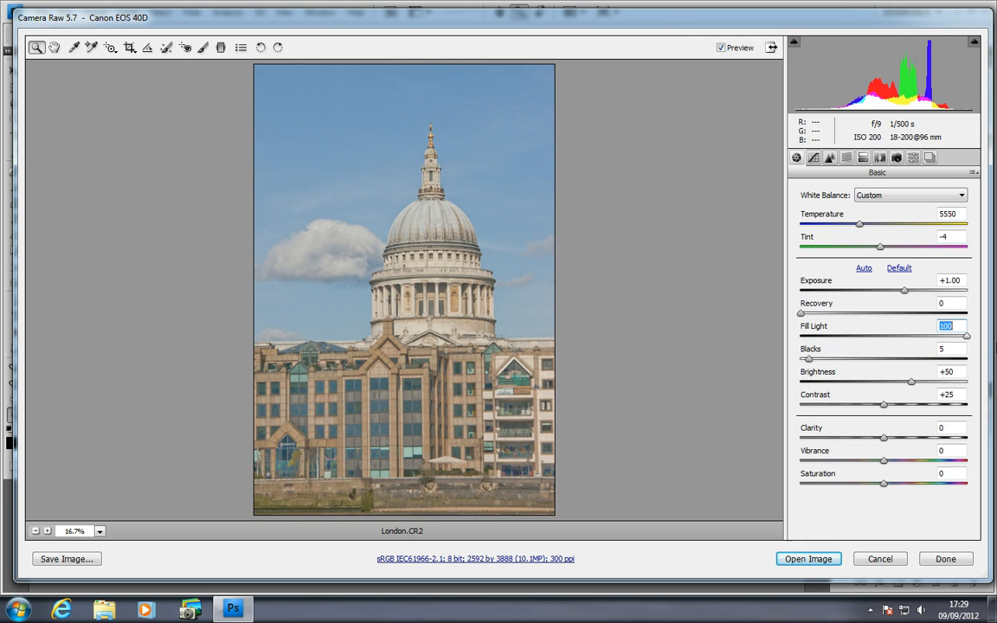
{"action": "left_click", "coordinate": [839, 339]}
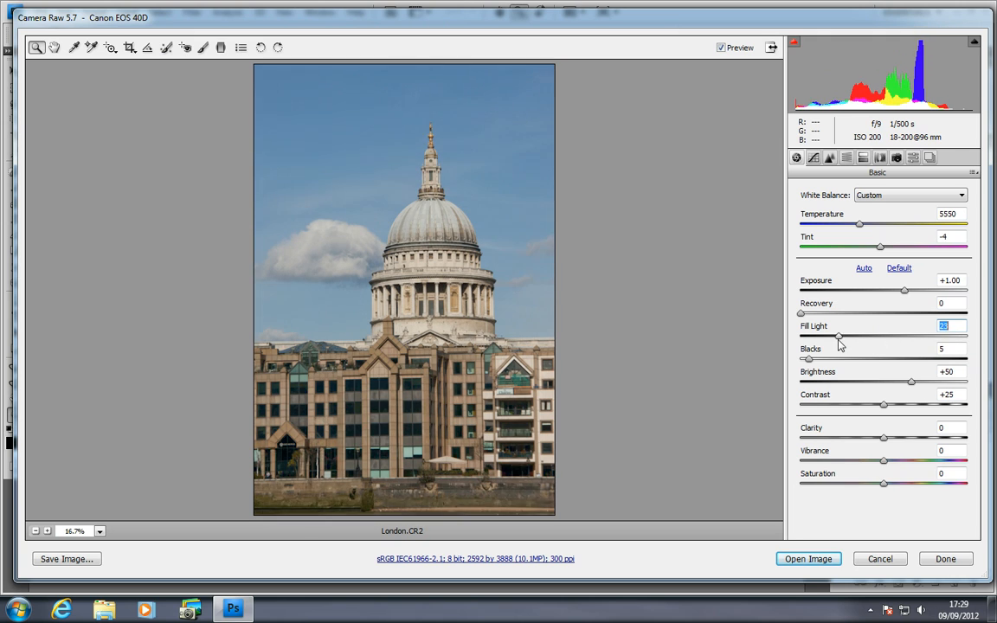
{"action": "left_click_drag", "start_coordinate": [838, 343], "coordinate": [803, 343]}
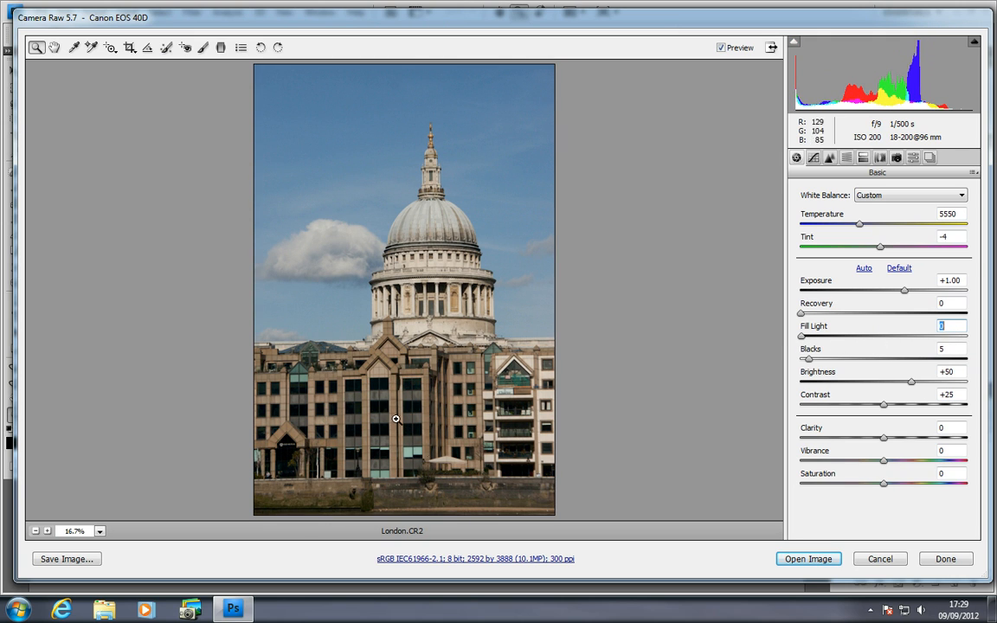
- Set the photo's Blacks to 10 and its Contrast to +40
{"action": "left_click", "coordinate": [808, 358]}
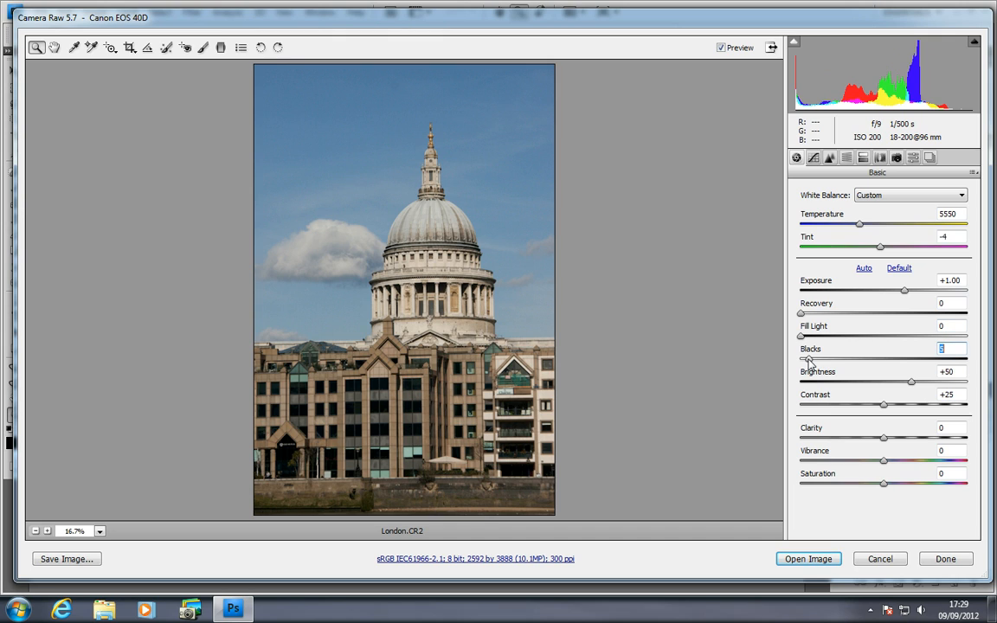
{"action": "left_click_drag", "start_coordinate": [808, 360], "coordinate": [815, 362]}
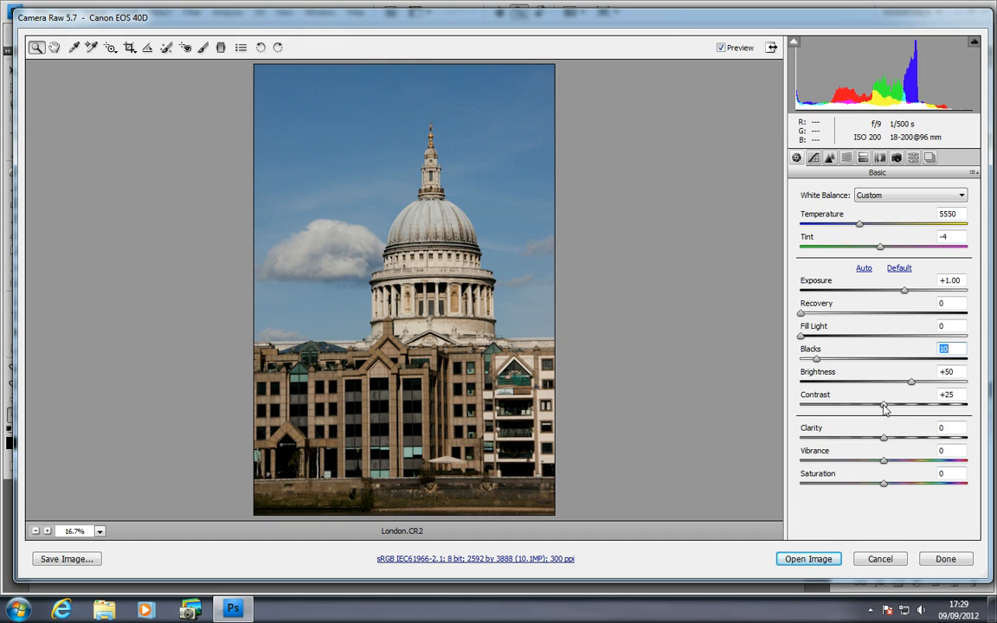
{"action": "left_click_drag", "start_coordinate": [885, 408], "coordinate": [901, 411]}
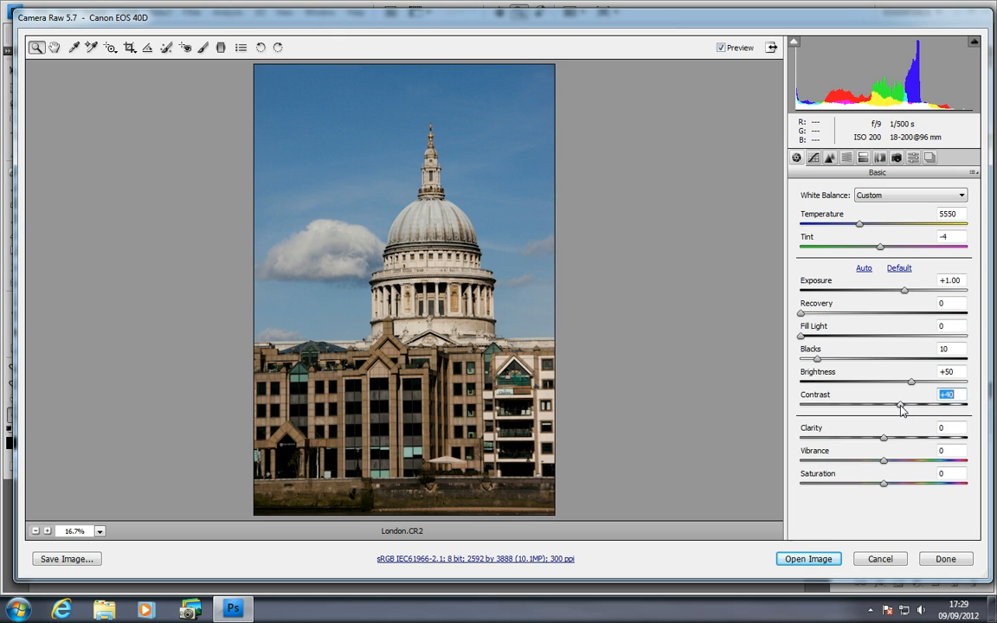
- Set the photo's Clarity to +20 and its Vibrance to +15
{"action": "left_click", "coordinate": [885, 440]}
{"action": "left_click_drag", "start_coordinate": [887, 443], "coordinate": [903, 445]}
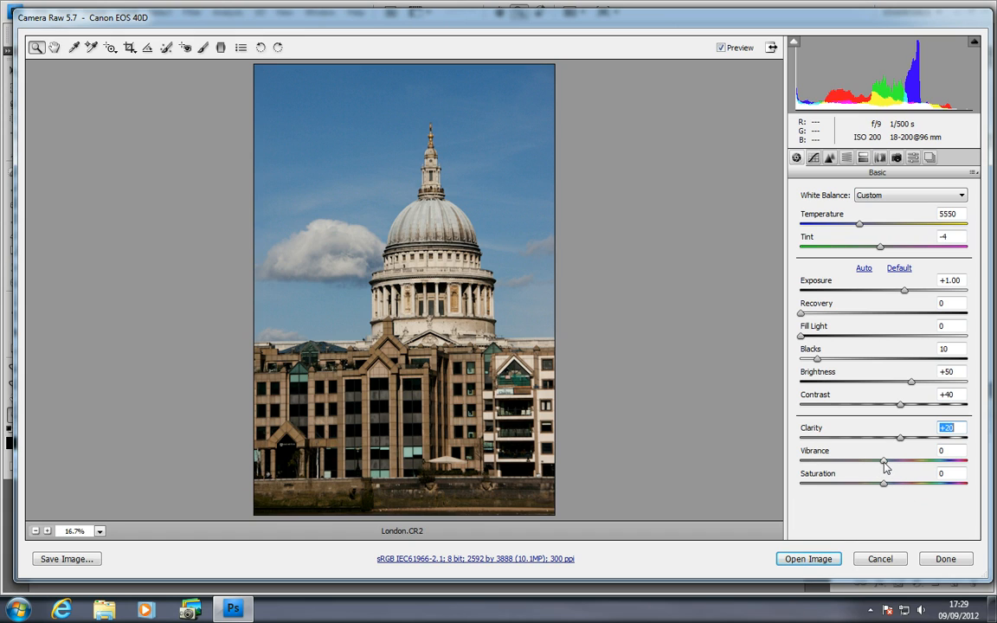
{"action": "key", "text": "Tab"}
{"action": "left_click_drag", "start_coordinate": [884, 461], "coordinate": [898, 465]}
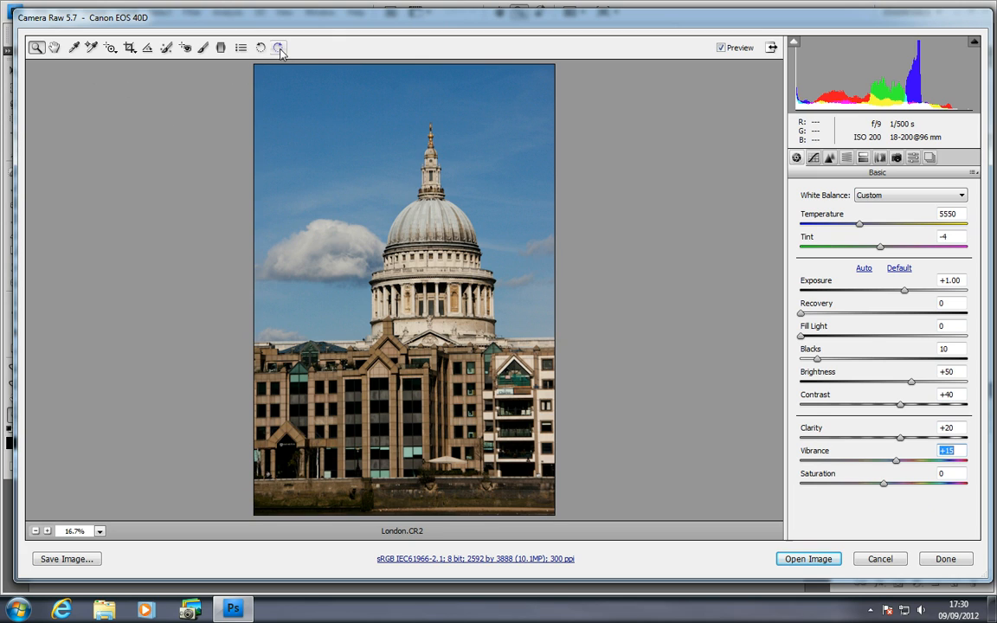
- Darken the upper sky with a vertical graduated filter at Exposure -0.50 that fades out beside the spire, and open the developed image for editing
{"action": "left_click", "coordinate": [222, 48]}
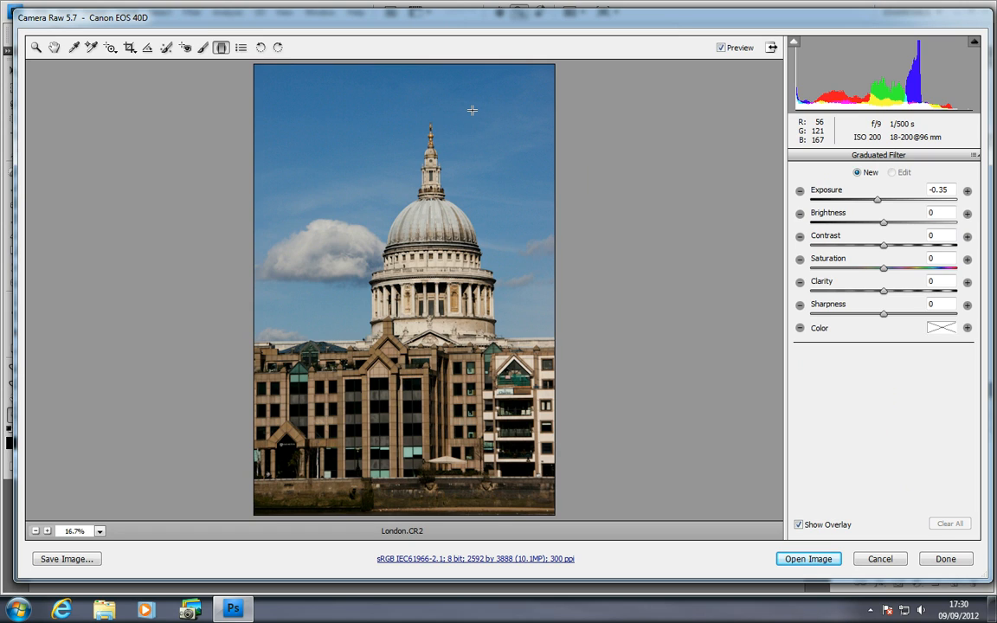
{"action": "left_click_drag", "start_coordinate": [472, 110], "coordinate": [472, 141]}
{"action": "left_click_drag", "start_coordinate": [471, 153], "coordinate": [472, 175]}
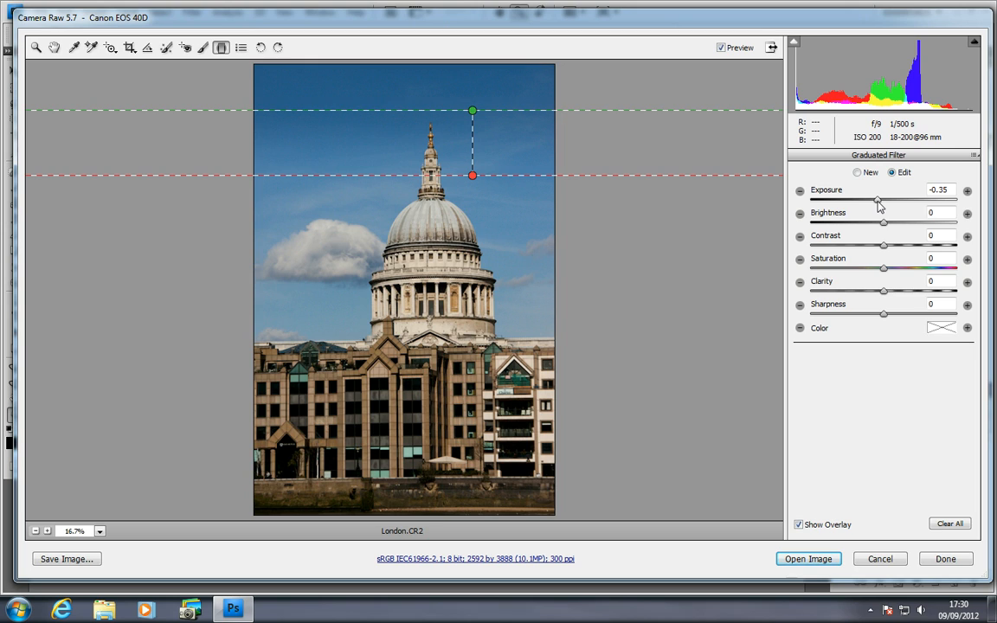
{"action": "mouse_move", "coordinate": [878, 205]}
{"action": "left_mouse_down"}
{"action": "mouse_move", "coordinate": [863, 207]}
{"action": "mouse_move", "coordinate": [876, 206]}
{"action": "left_mouse_up"}
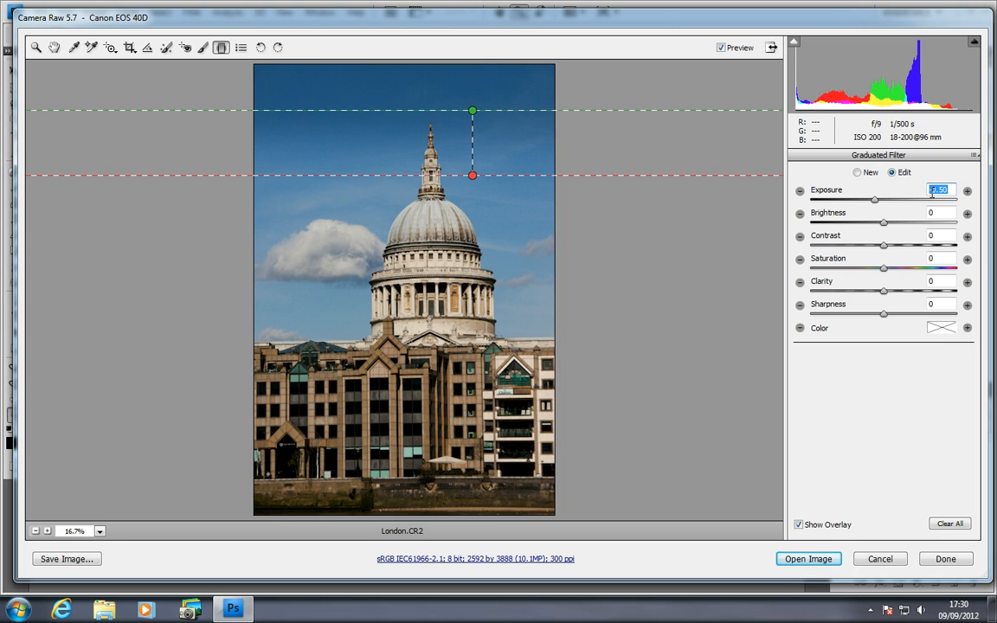
{"action": "mouse_move", "coordinate": [874, 202]}
{"action": "left_mouse_down"}
{"action": "mouse_move", "coordinate": [901, 204]}
{"action": "mouse_move", "coordinate": [874, 206]}
{"action": "left_mouse_up"}
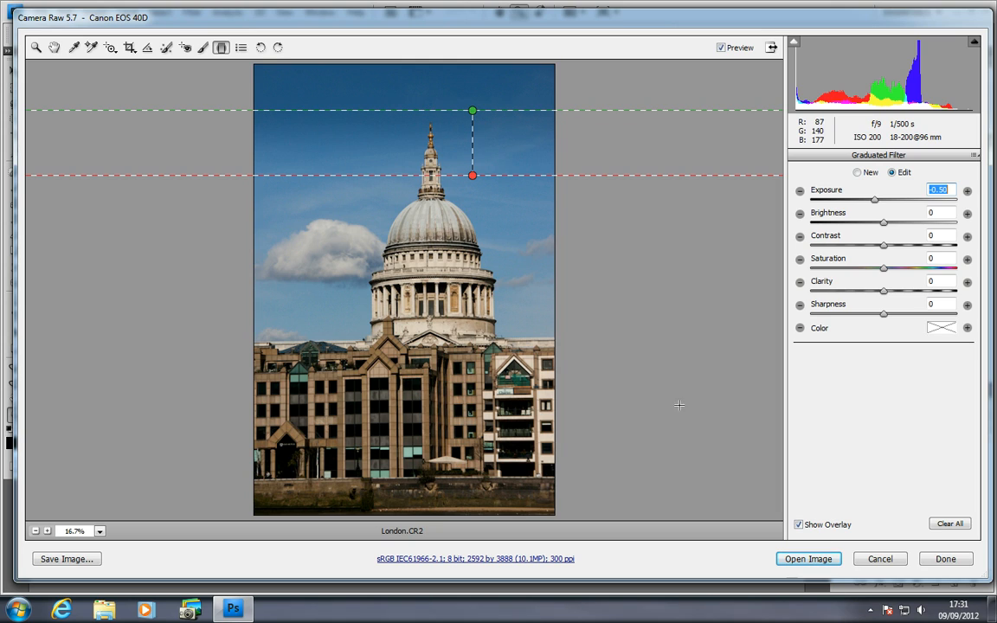
{"action": "left_click", "coordinate": [36, 49]}
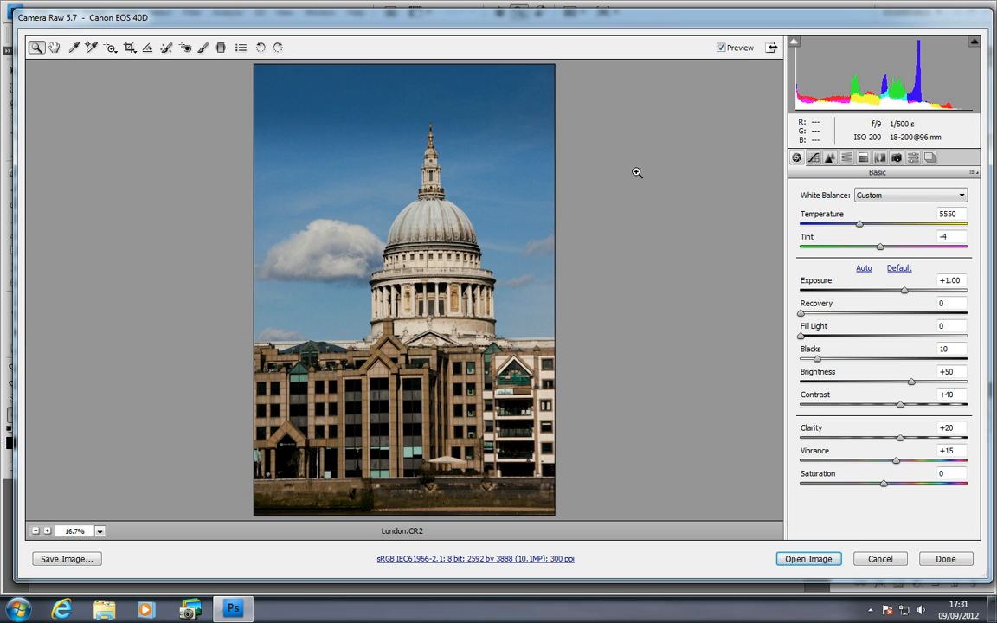
{"action": "left_click", "coordinate": [804, 560]}
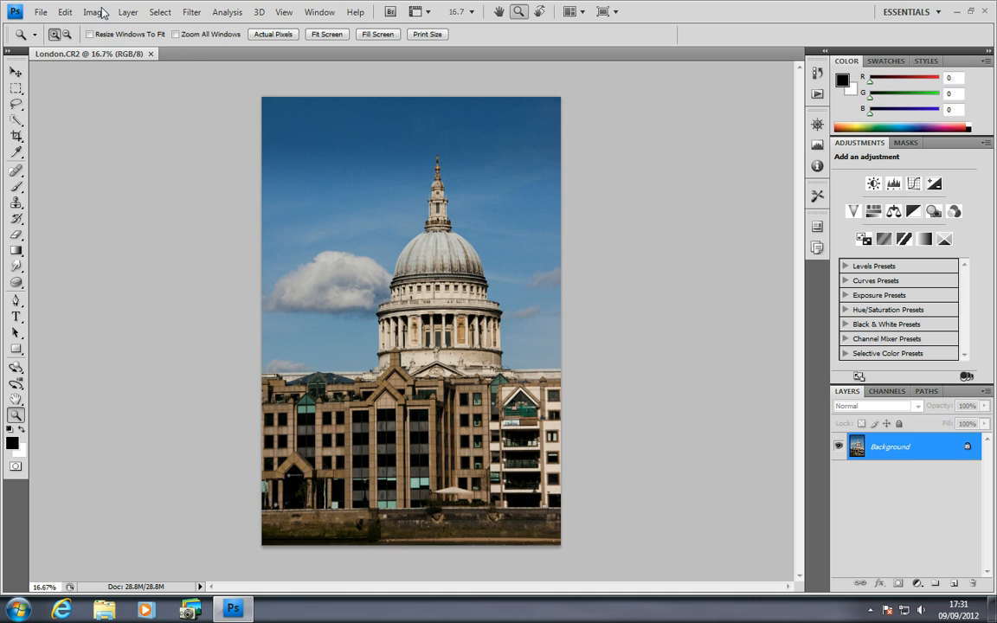
- Straighten the photo with the Lens Correction filter, hiding the grid and using the roofline below the dome as the horizontal reference
{"action": "left_click", "coordinate": [191, 14]}
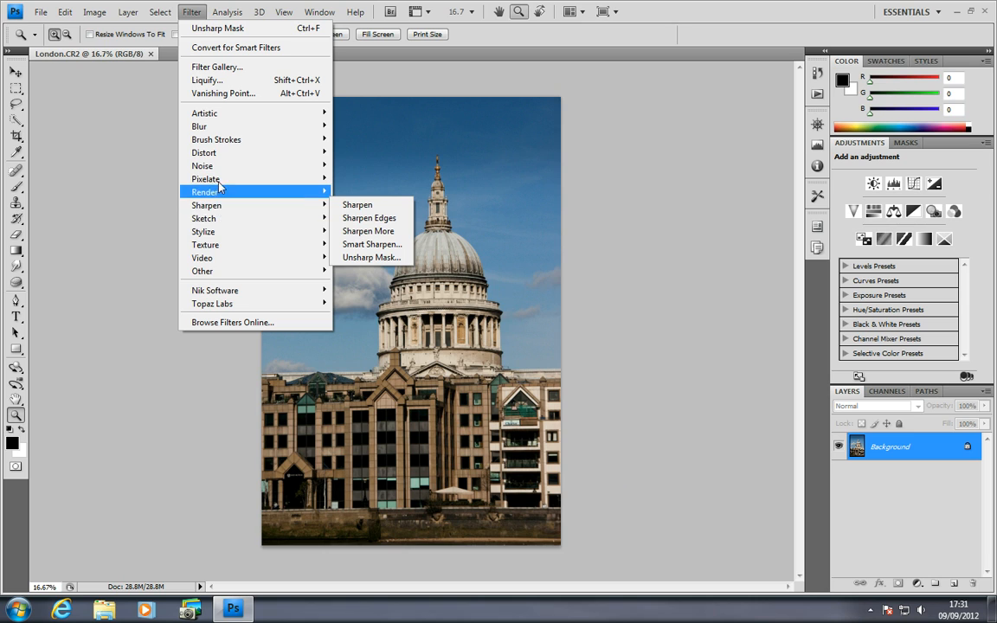
{"action": "mouse_move", "coordinate": [211, 154]}
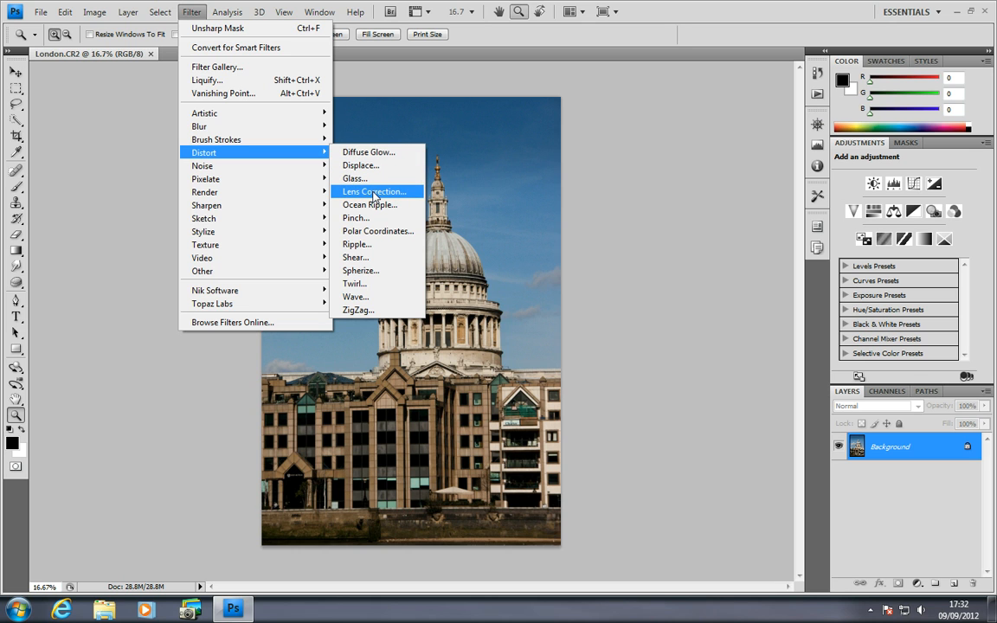
{"action": "left_click", "coordinate": [374, 192]}
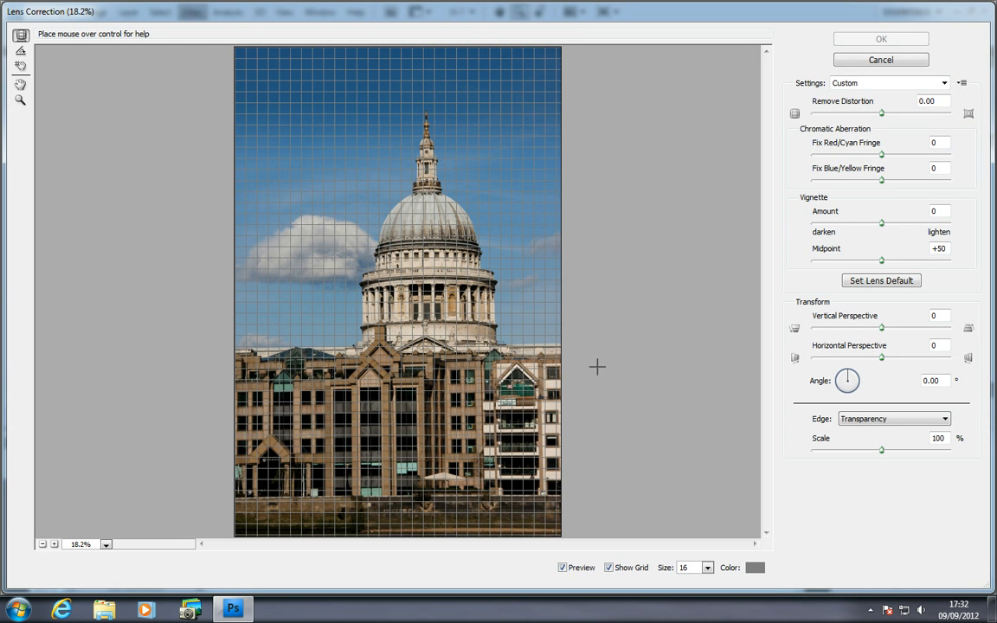
{"action": "left_click", "coordinate": [21, 53]}
{"action": "left_click", "coordinate": [20, 53]}
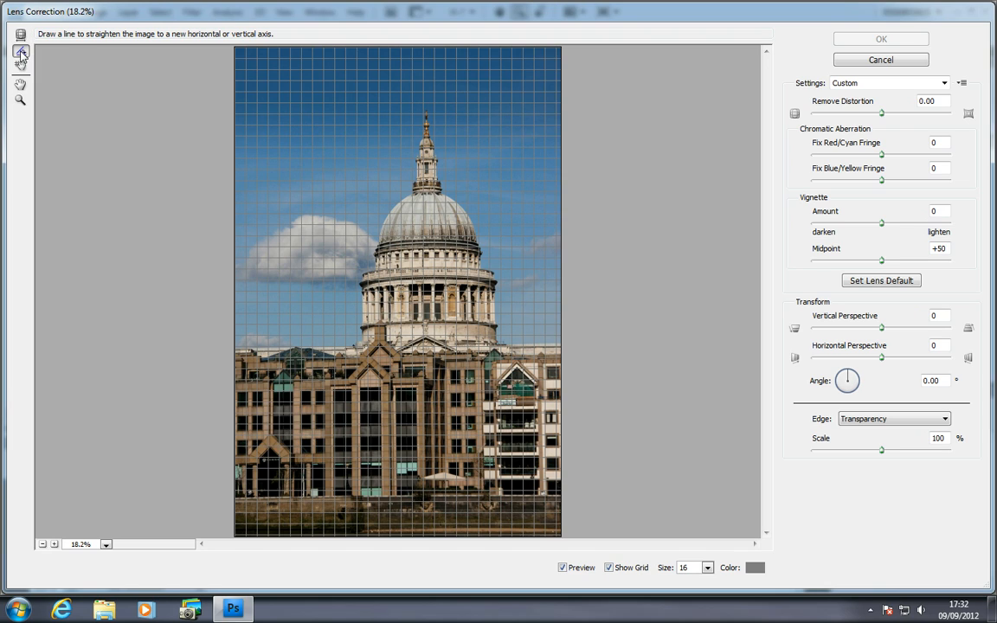
{"action": "left_click", "coordinate": [609, 568]}
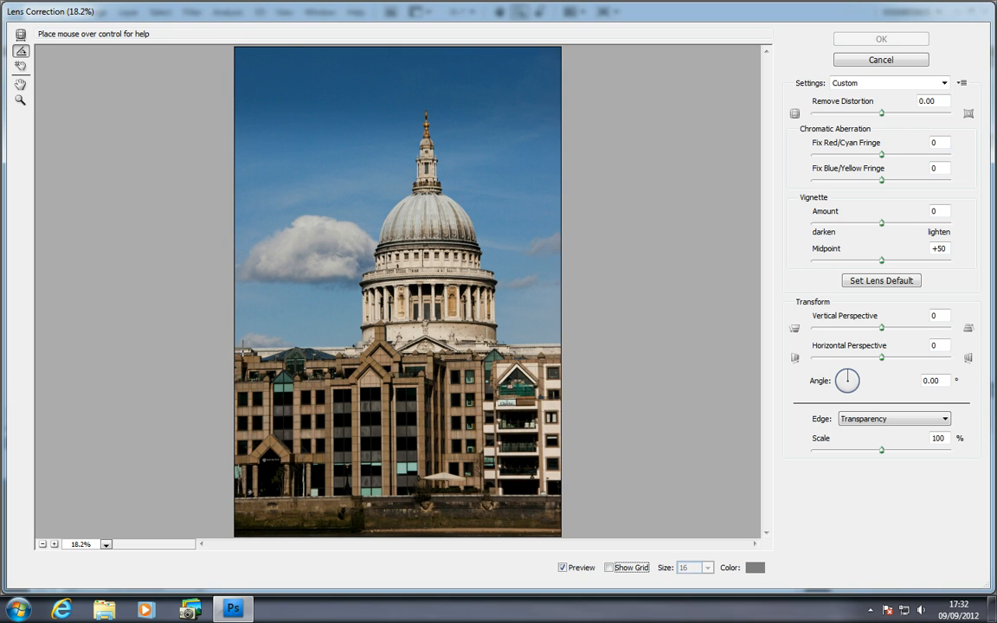
{"action": "left_click_drag", "start_coordinate": [243, 348], "coordinate": [558, 343]}
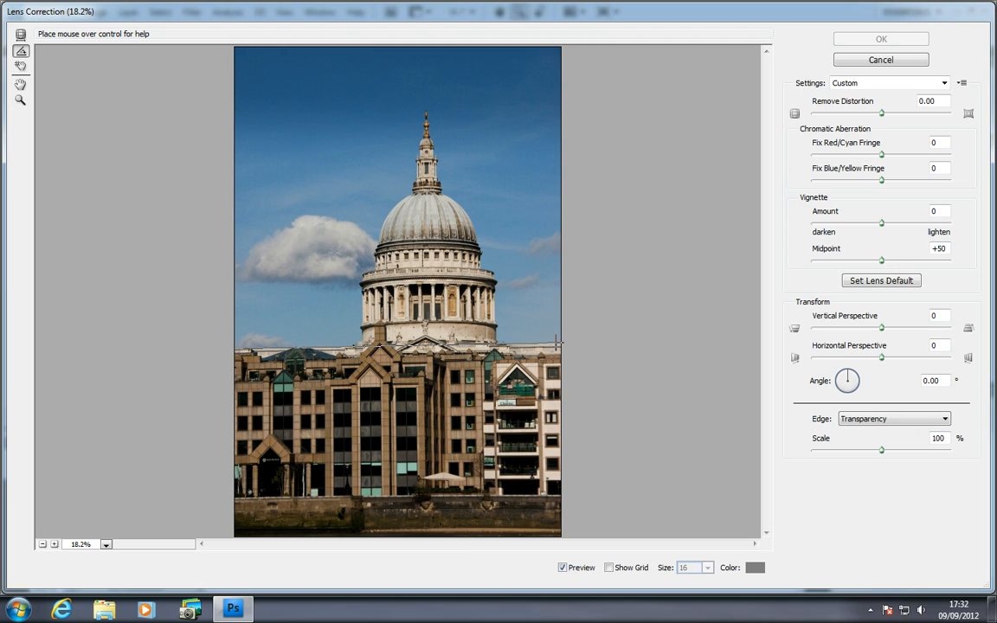
{"action": "left_click_drag", "start_coordinate": [558, 343], "coordinate": [558, 343]}
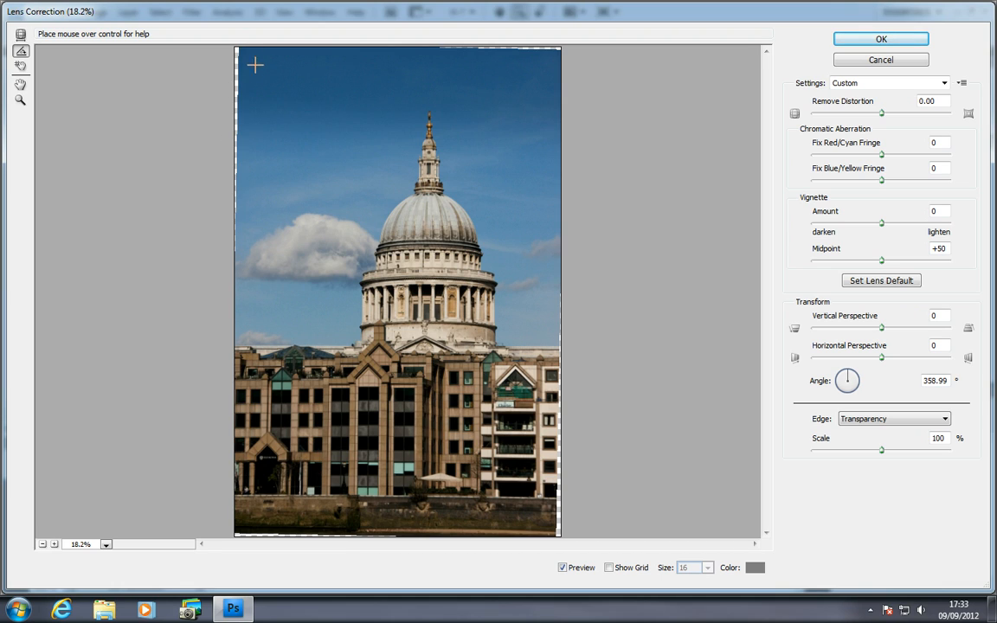
{"action": "left_click", "coordinate": [880, 39]}
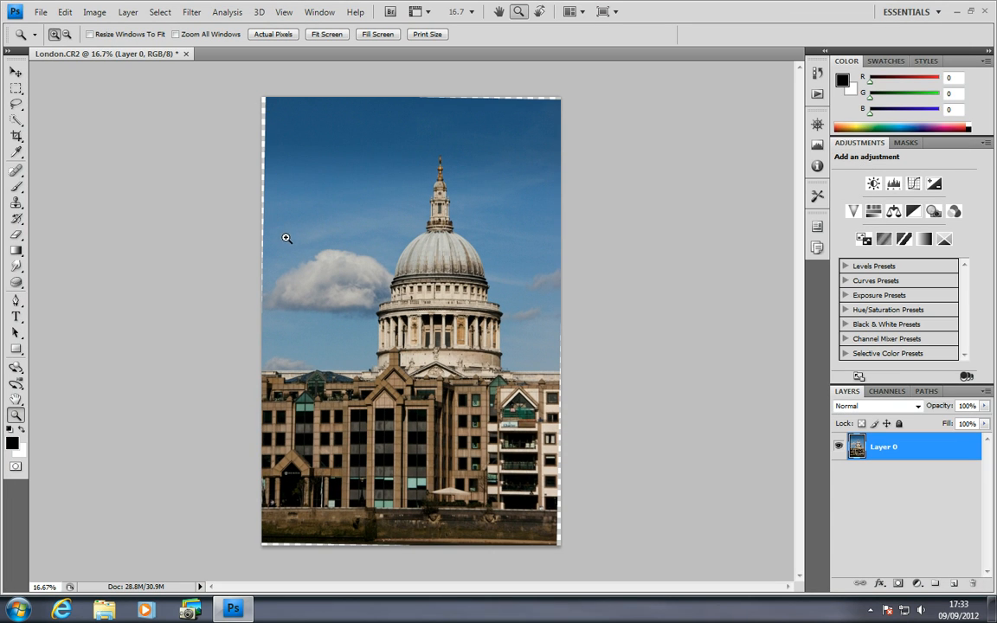
- Crop the photo inside its transparent edges, also trimming some sky above the spire and a thin strip below the river wall
{"action": "left_click", "coordinate": [16, 137]}
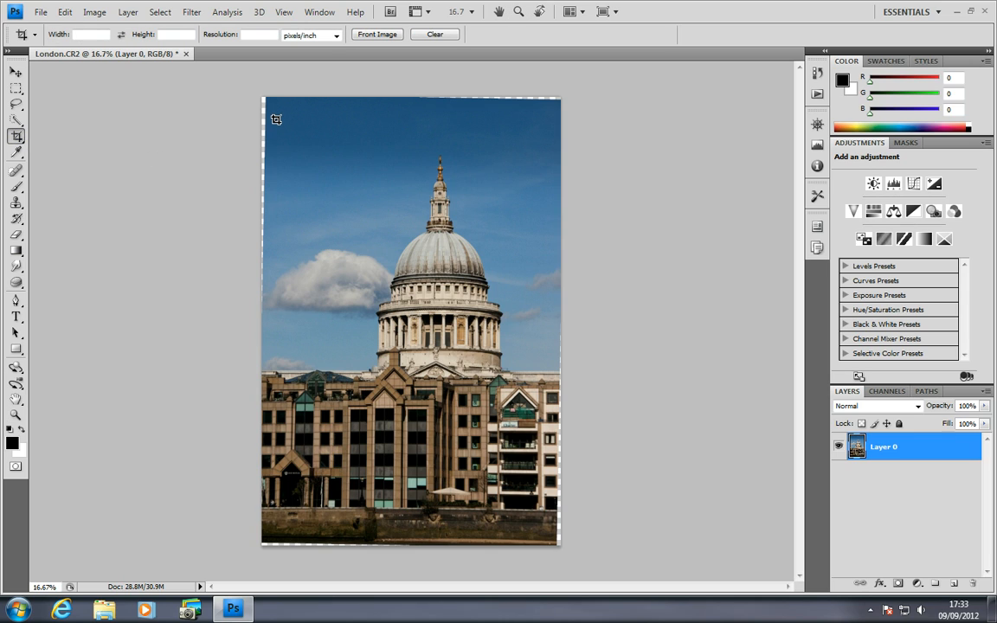
{"action": "mouse_move", "coordinate": [275, 119]}
{"action": "left_mouse_down"}
{"action": "mouse_move", "coordinate": [274, 149]}
{"action": "mouse_move", "coordinate": [314, 285]}
{"action": "mouse_move", "coordinate": [401, 424]}
{"action": "mouse_move", "coordinate": [485, 472]}
{"action": "mouse_move", "coordinate": [556, 533]}
{"action": "left_mouse_up"}
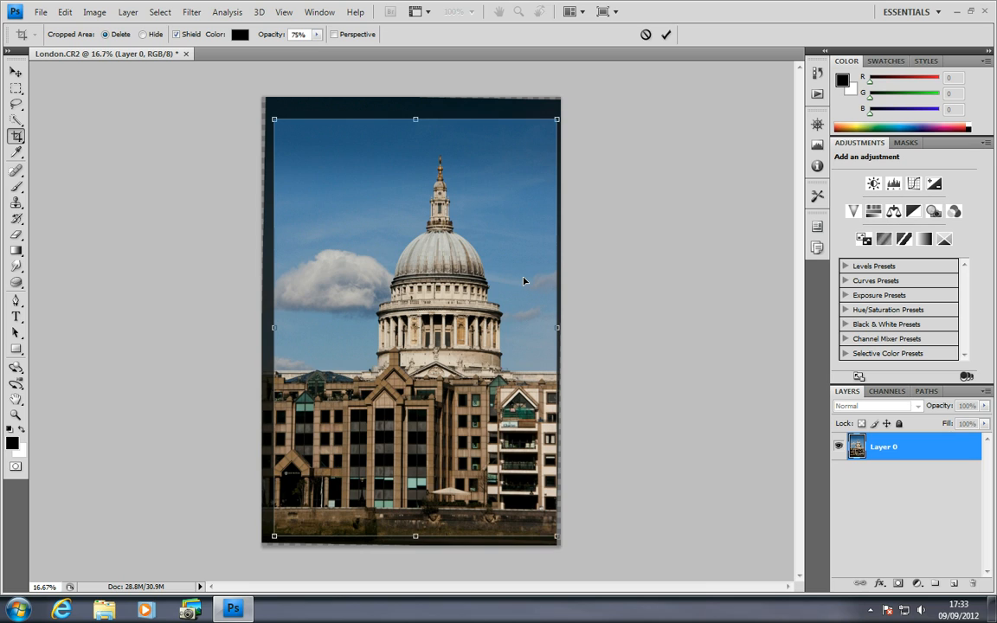
{"action": "left_click_drag", "start_coordinate": [522, 280], "coordinate": [521, 280]}
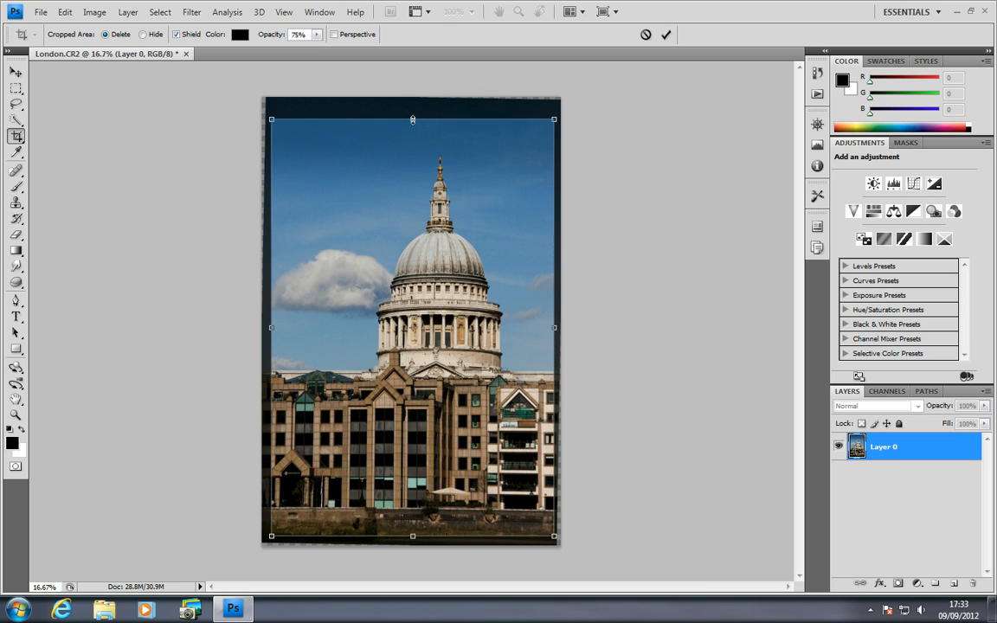
{"action": "mouse_move", "coordinate": [412, 119]}
{"action": "left_mouse_down"}
{"action": "mouse_move", "coordinate": [412, 146]}
{"action": "mouse_move", "coordinate": [413, 132]}
{"action": "left_mouse_up"}
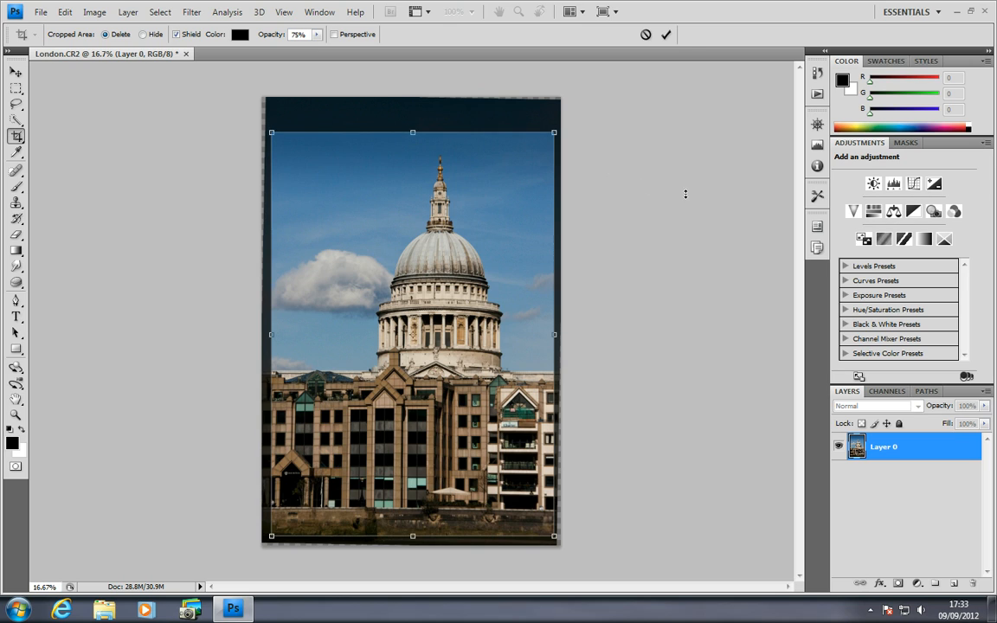
{"action": "left_click", "coordinate": [666, 34]}
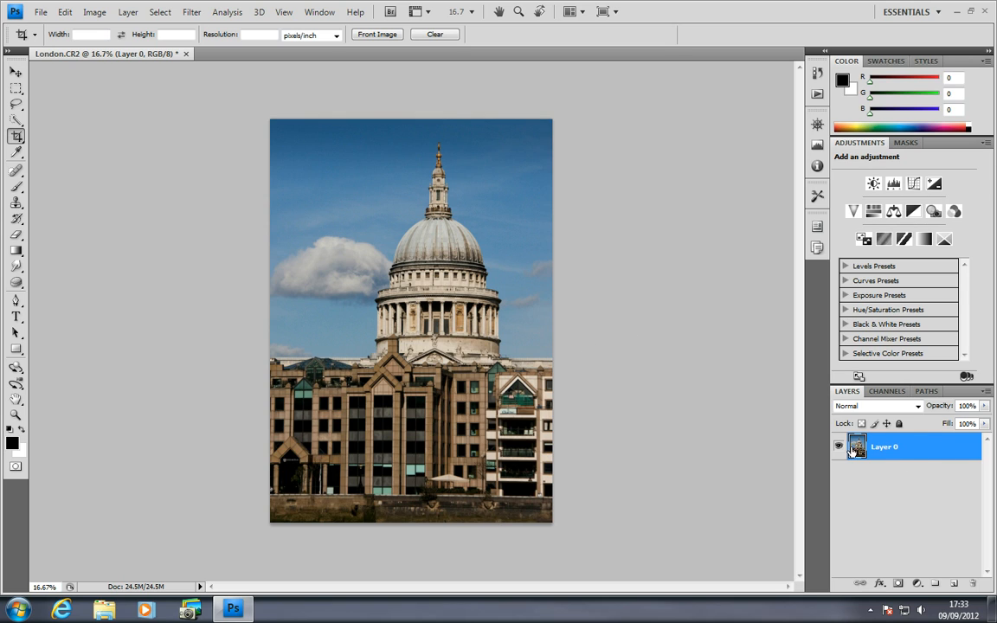
- Flatten the cropped photo into a background and add a Levels adjustment layer with the default name and Normal mode
{"action": "left_click", "coordinate": [125, 16]}
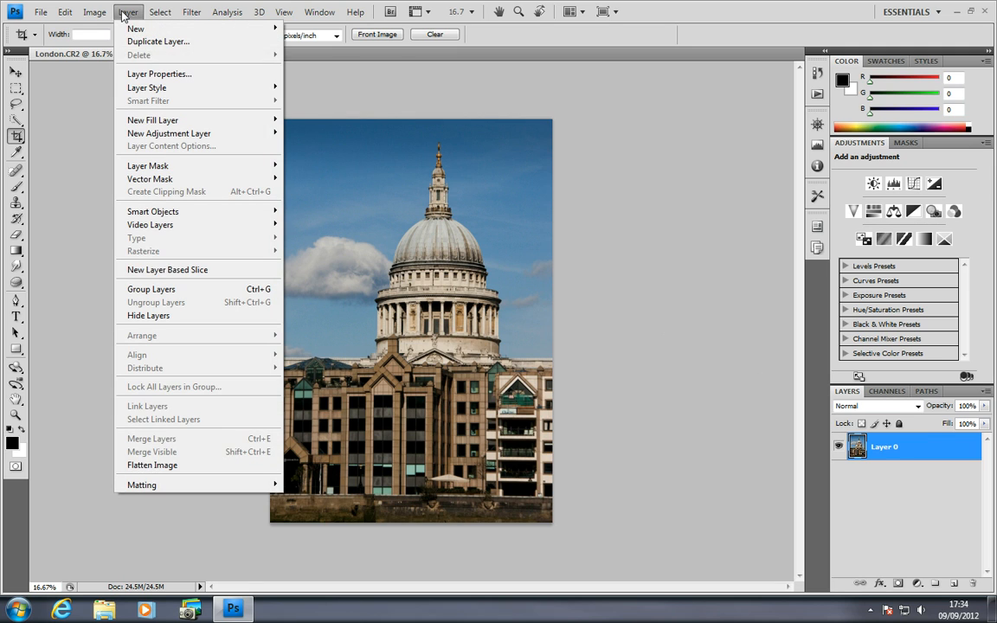
{"action": "left_click", "coordinate": [181, 466]}
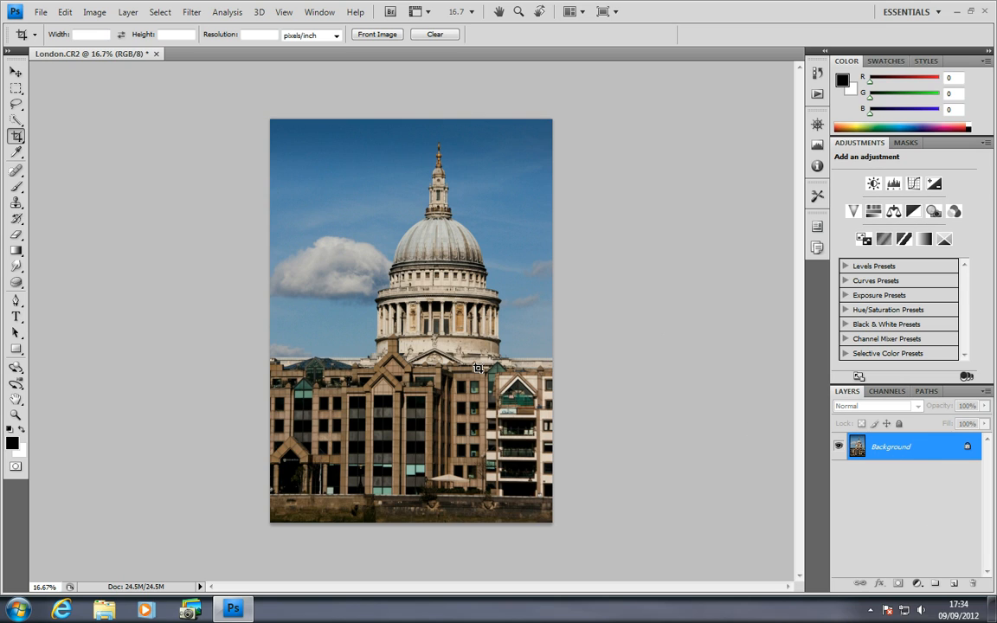
{"action": "left_click", "coordinate": [127, 12]}
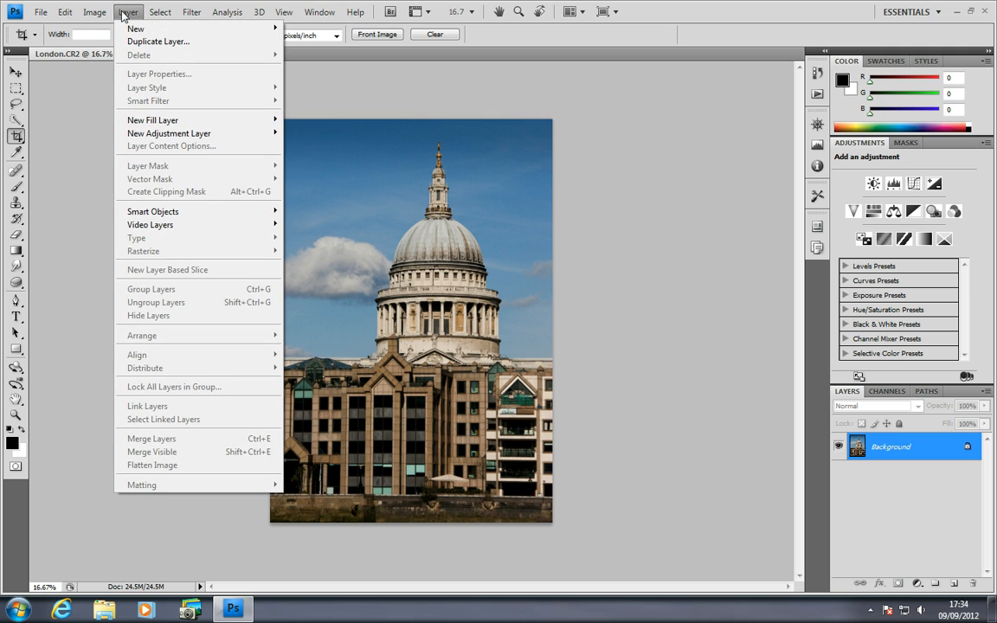
{"action": "mouse_move", "coordinate": [159, 137]}
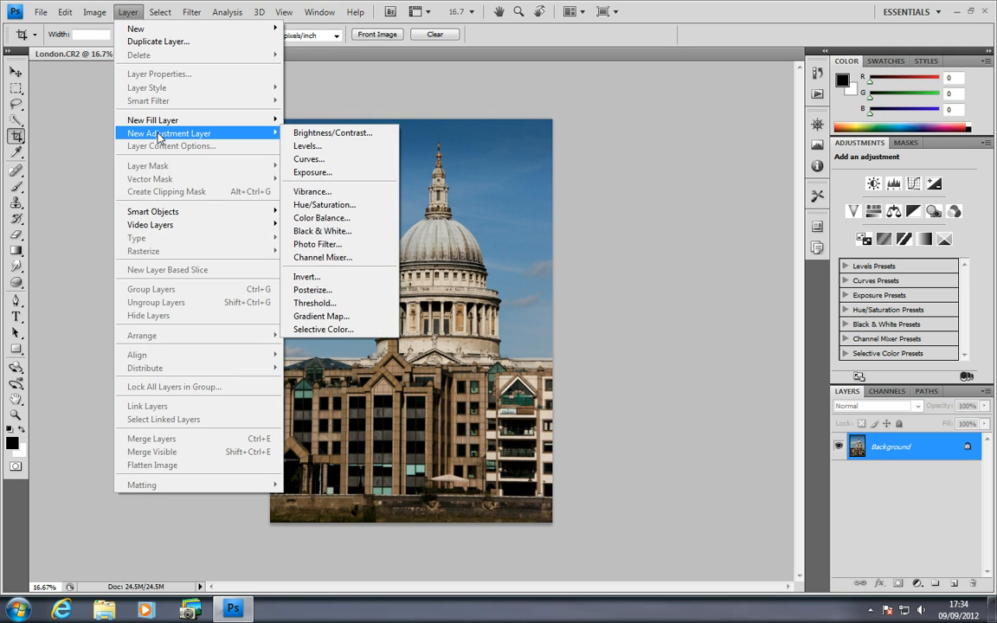
{"action": "left_click", "coordinate": [304, 148]}
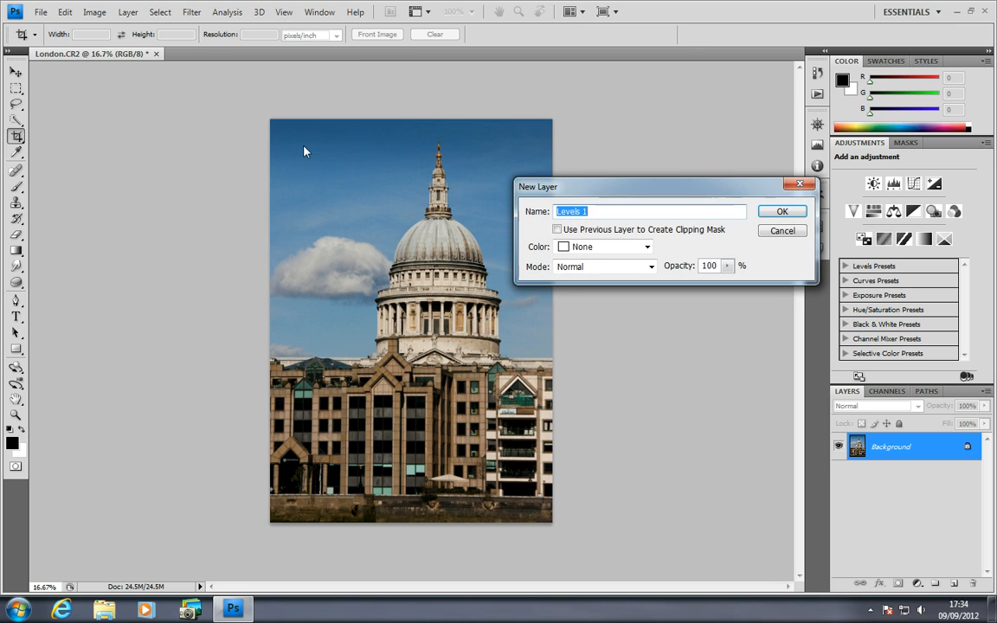
{"action": "left_click", "coordinate": [778, 211]}
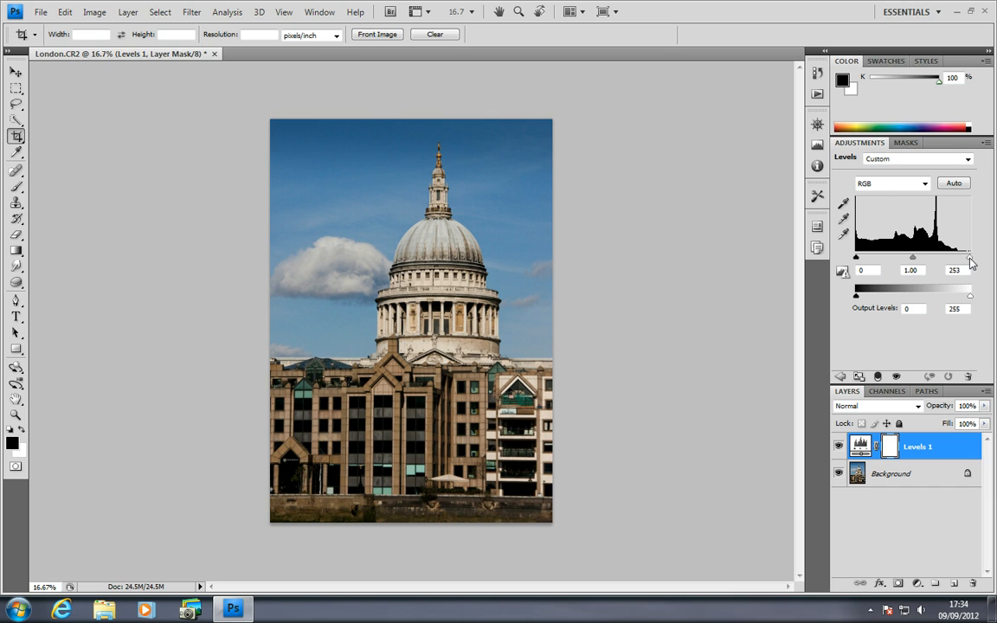
- Set the Levels white input to 250 and the midtones to 0.90, and flatten the adjustment into the photo
{"action": "left_click_drag", "start_coordinate": [970, 264], "coordinate": [965, 263]}
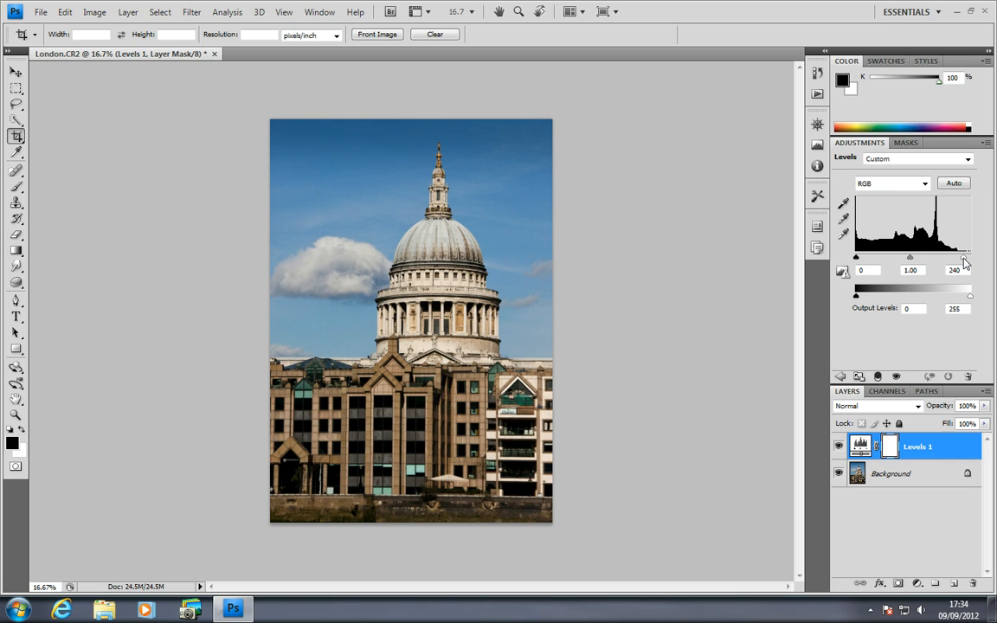
{"action": "mouse_move", "coordinate": [965, 264]}
{"action": "left_mouse_down"}
{"action": "mouse_move", "coordinate": [975, 258]}
{"action": "mouse_move", "coordinate": [967, 263]}
{"action": "left_mouse_up"}
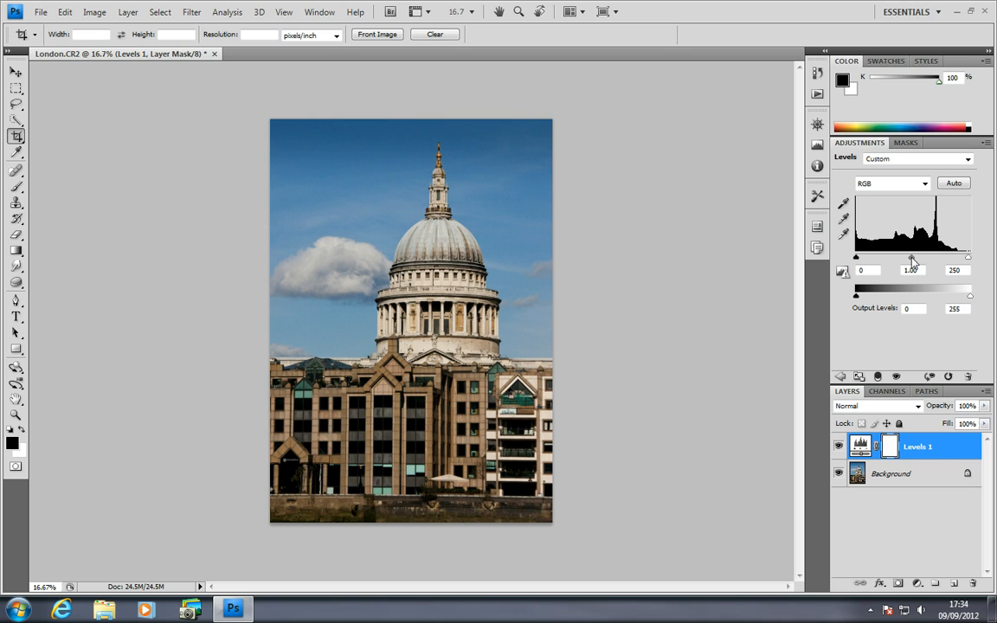
{"action": "left_click_drag", "start_coordinate": [914, 261], "coordinate": [919, 262]}
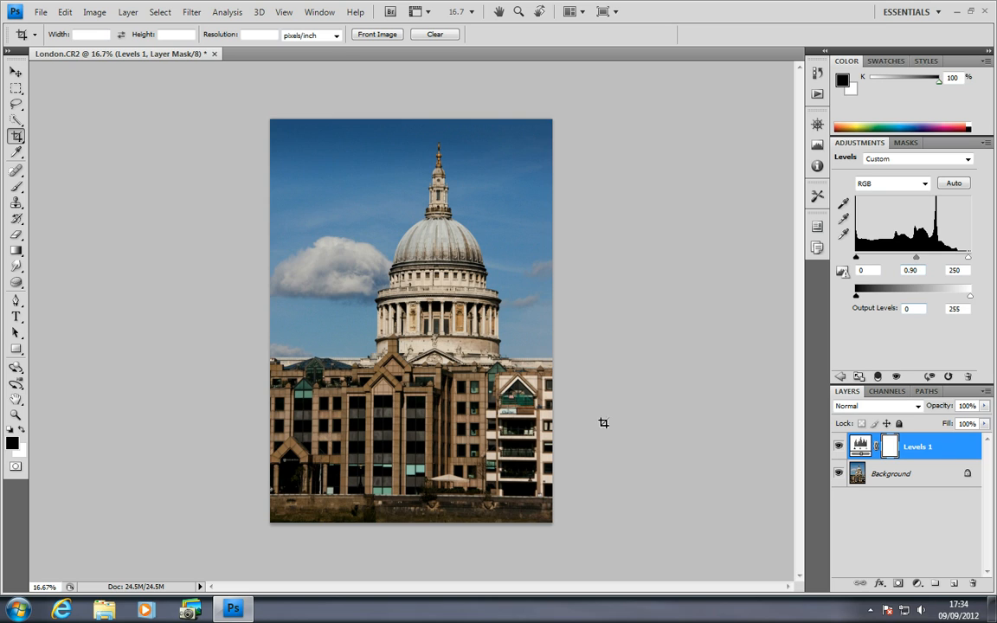
{"action": "left_click", "coordinate": [127, 13]}
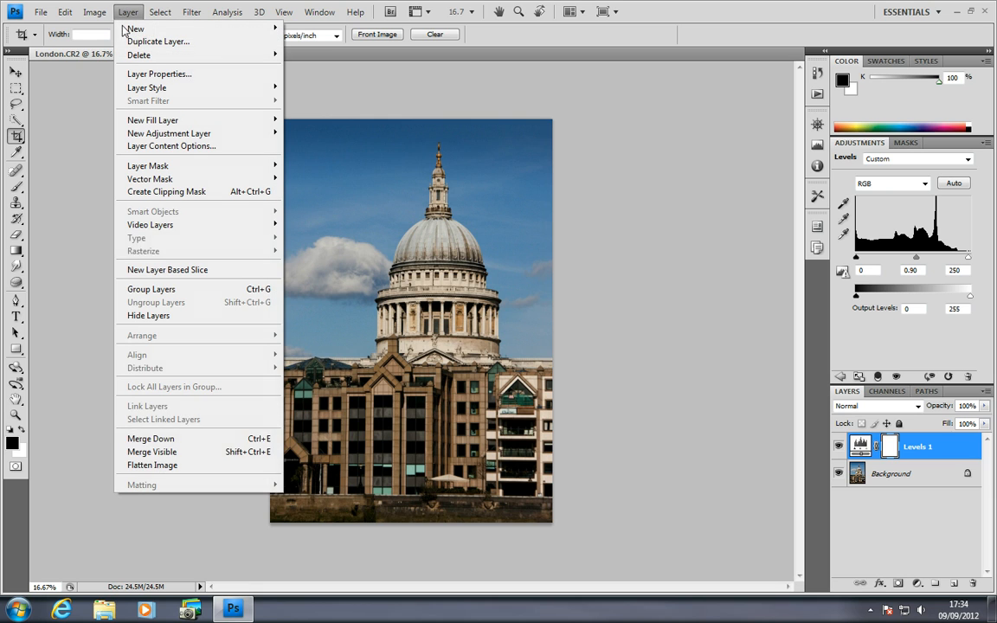
{"action": "left_click", "coordinate": [161, 466]}
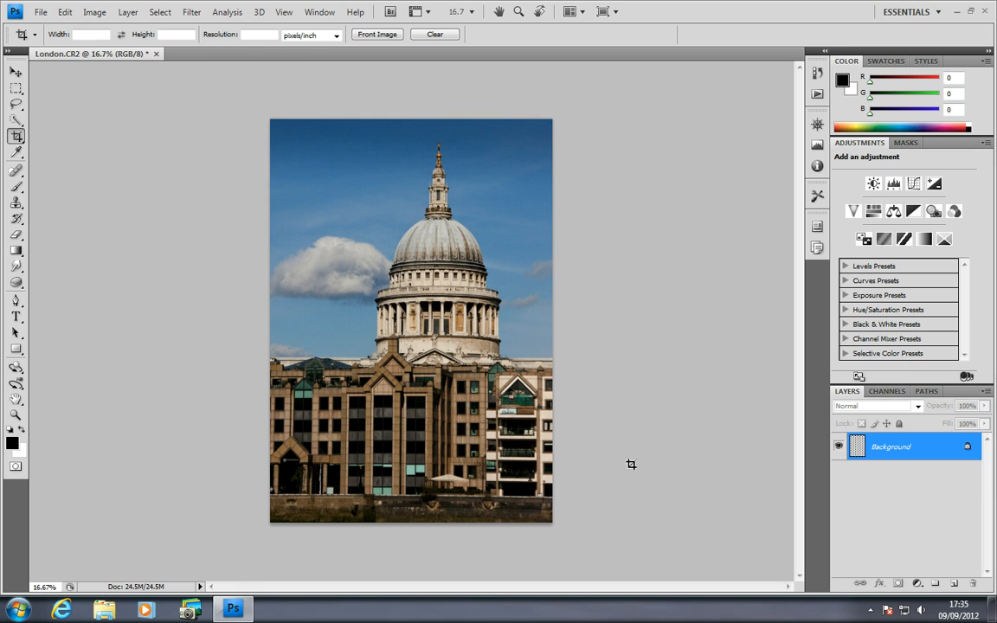
- Straighten the photo by a further 0.38° with Lens Correction, hiding the grid and tracing the horizontal reference along the roofline beneath the dome
{"action": "left_click", "coordinate": [190, 13]}
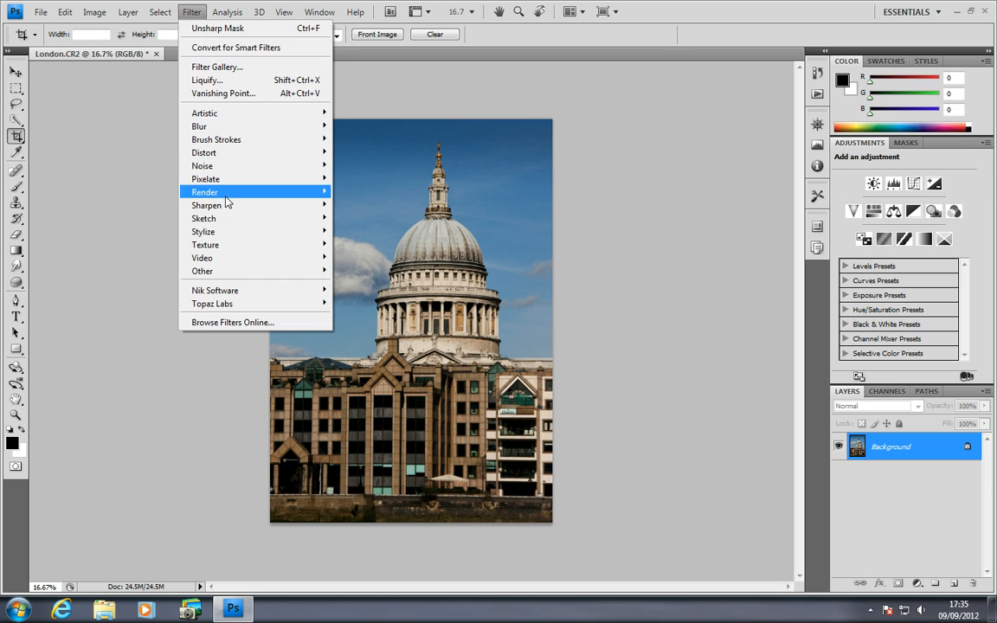
{"action": "mouse_move", "coordinate": [265, 151]}
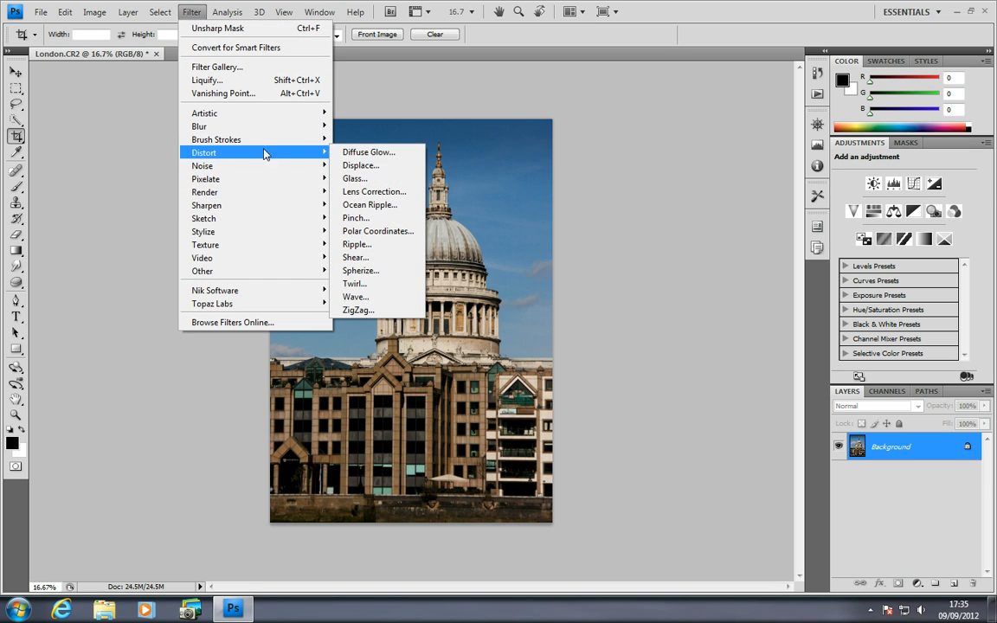
{"action": "left_click", "coordinate": [364, 192]}
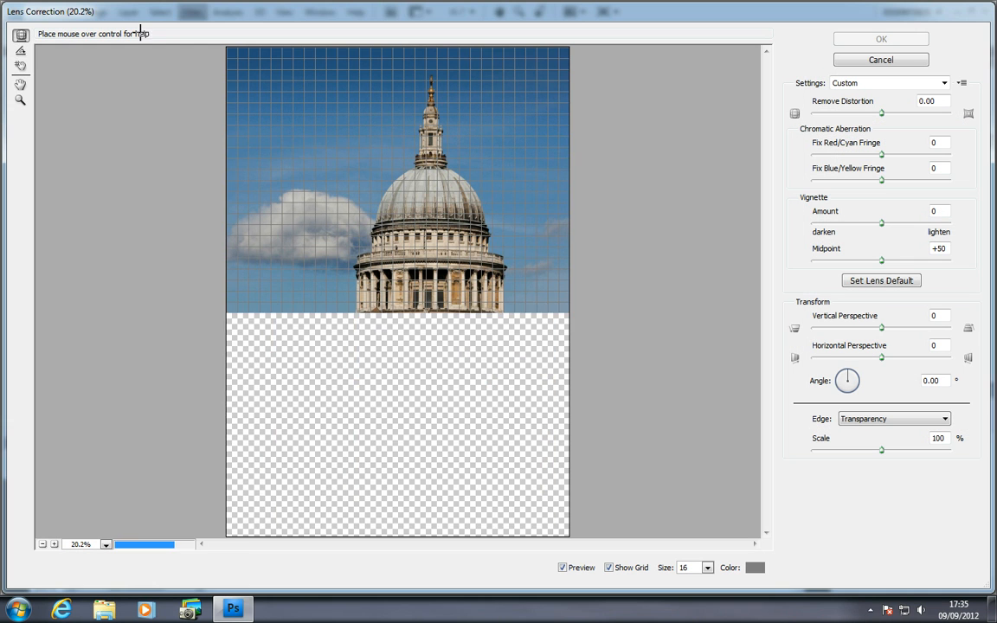
{"action": "left_click", "coordinate": [20, 53]}
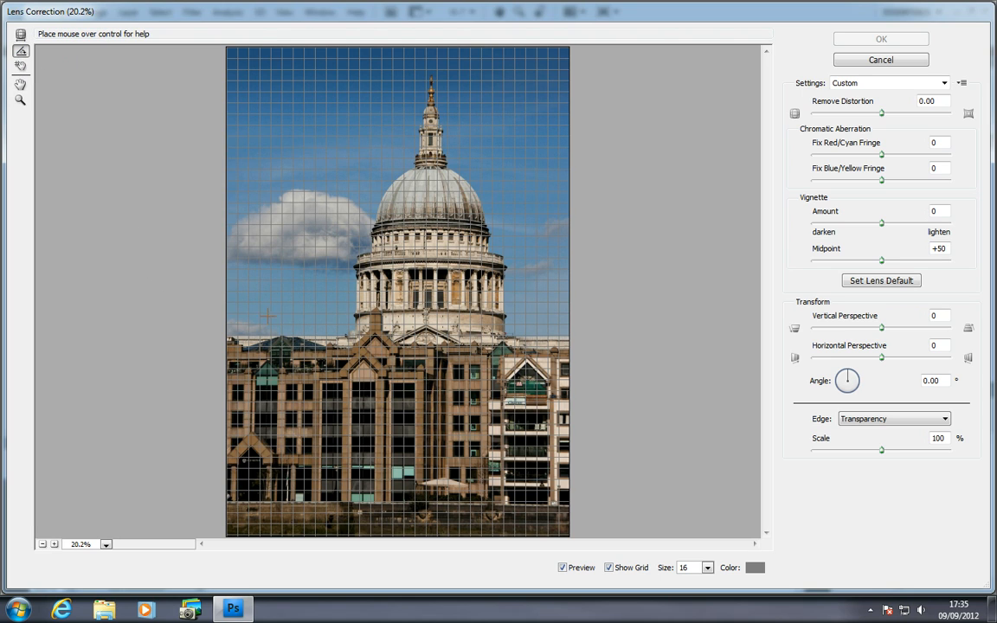
{"action": "left_click", "coordinate": [610, 567]}
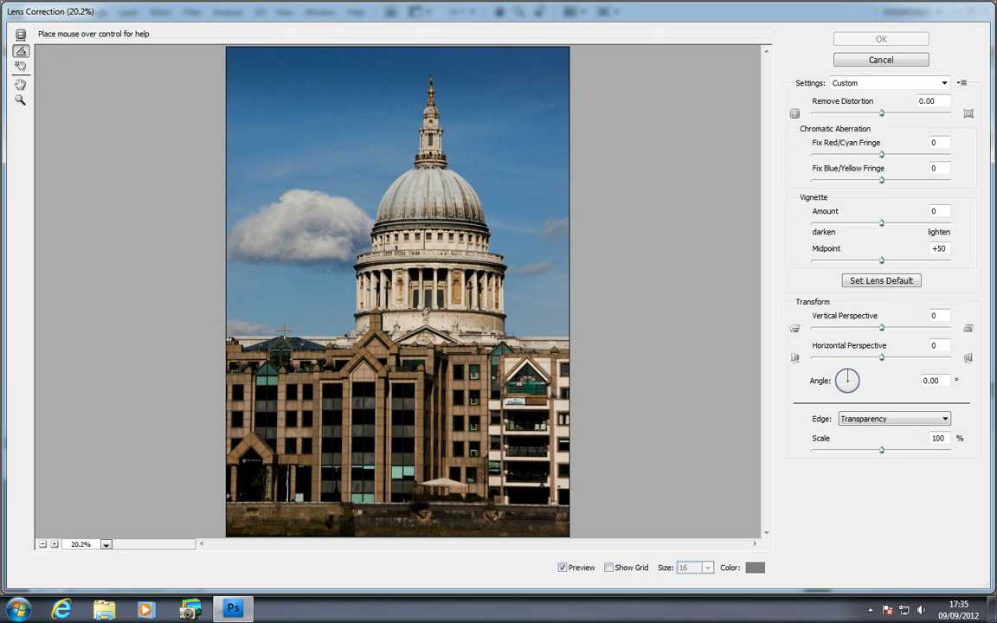
{"action": "left_click_drag", "start_coordinate": [285, 329], "coordinate": [551, 334]}
{"action": "left_click_drag", "start_coordinate": [551, 334], "coordinate": [552, 335]}
{"action": "left_click_drag", "start_coordinate": [552, 334], "coordinate": [552, 334]}
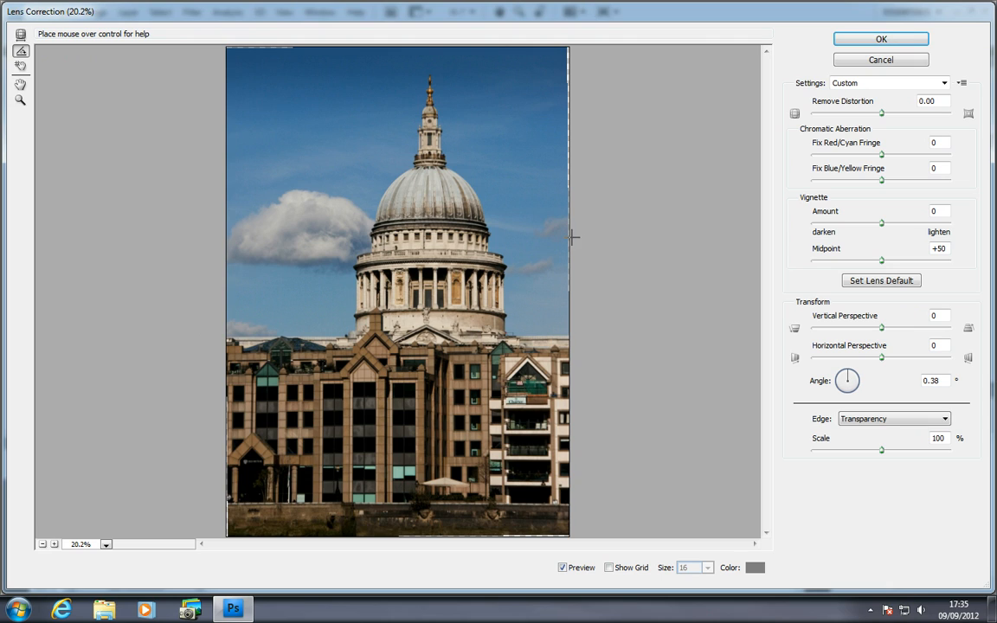
{"action": "left_click", "coordinate": [846, 40]}
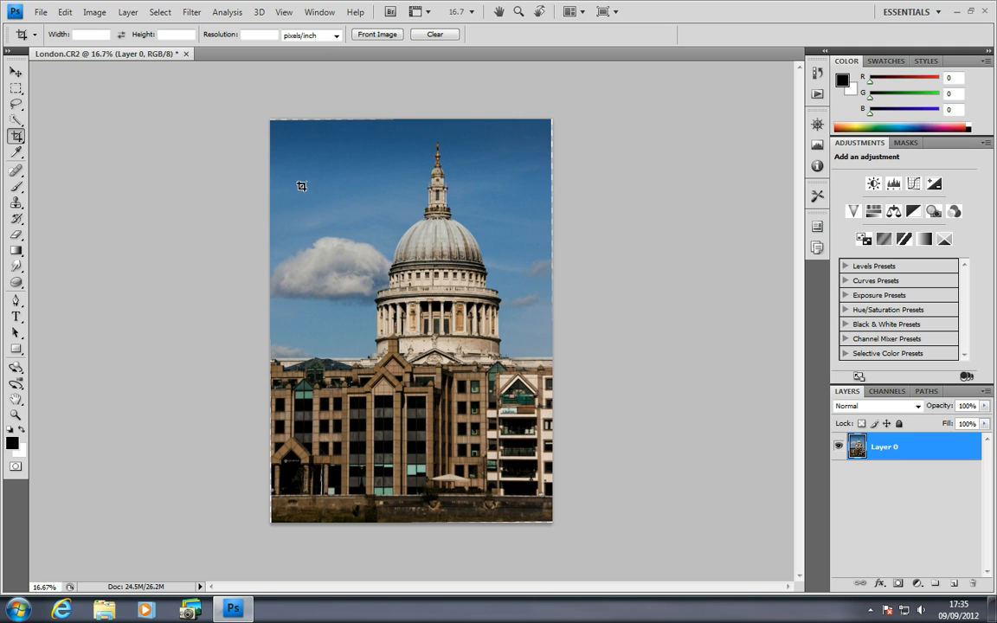
- Crop the photo just inside its thin transparent edges and flatten the resulting layer into a background
{"action": "left_click_drag", "start_coordinate": [274, 127], "coordinate": [556, 526]}
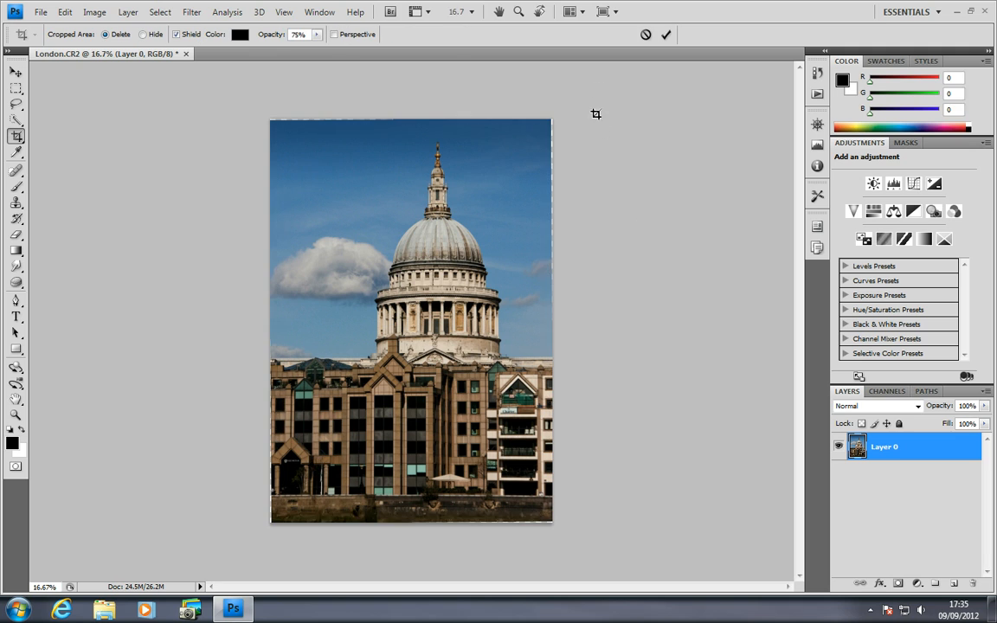
{"action": "left_click", "coordinate": [663, 35]}
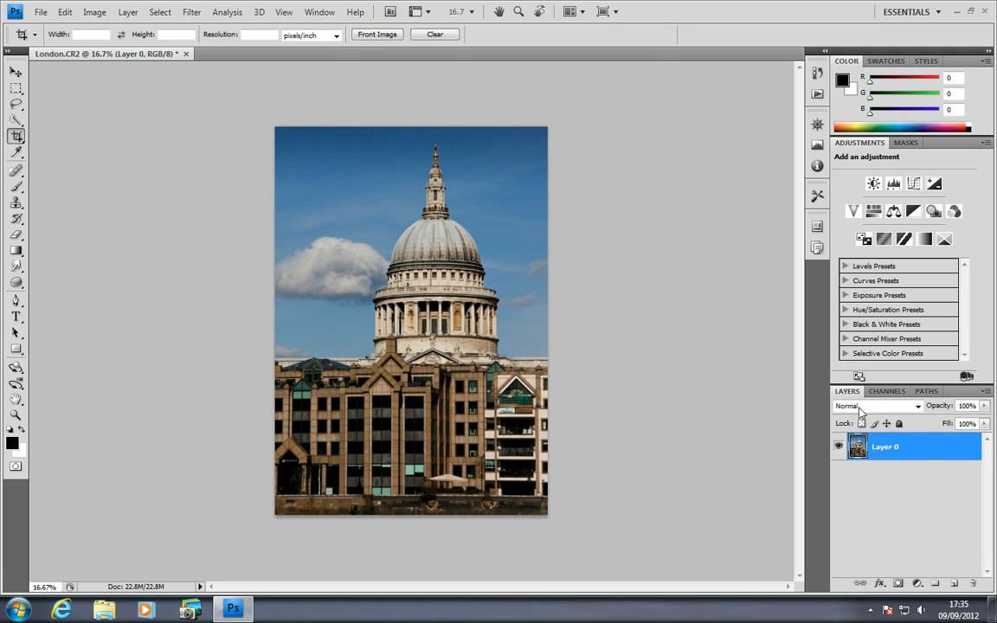
{"action": "left_click", "coordinate": [124, 12]}
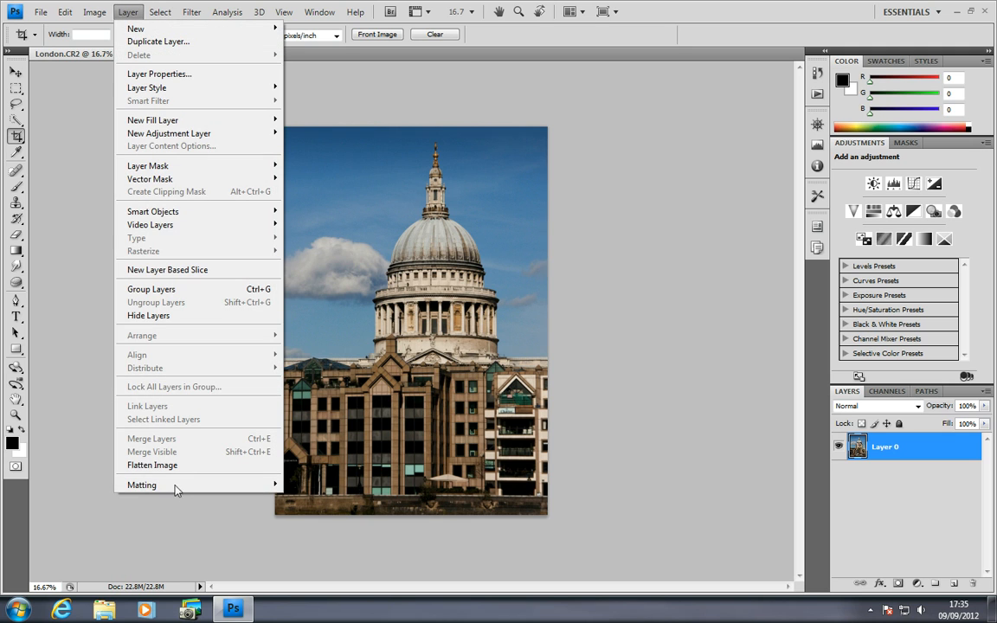
{"action": "left_click", "coordinate": [151, 421]}
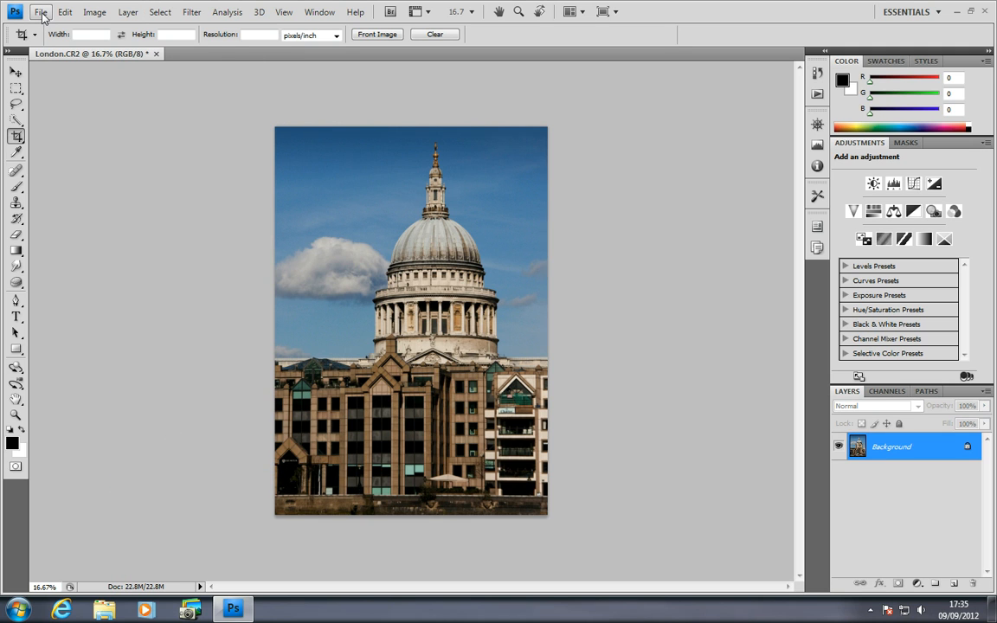
- Save the photo as the JPEG "St Paul" in the Images for tutorials folder, at Maximum quality 12 with Baseline ("Standard") format
{"action": "left_click", "coordinate": [40, 14]}
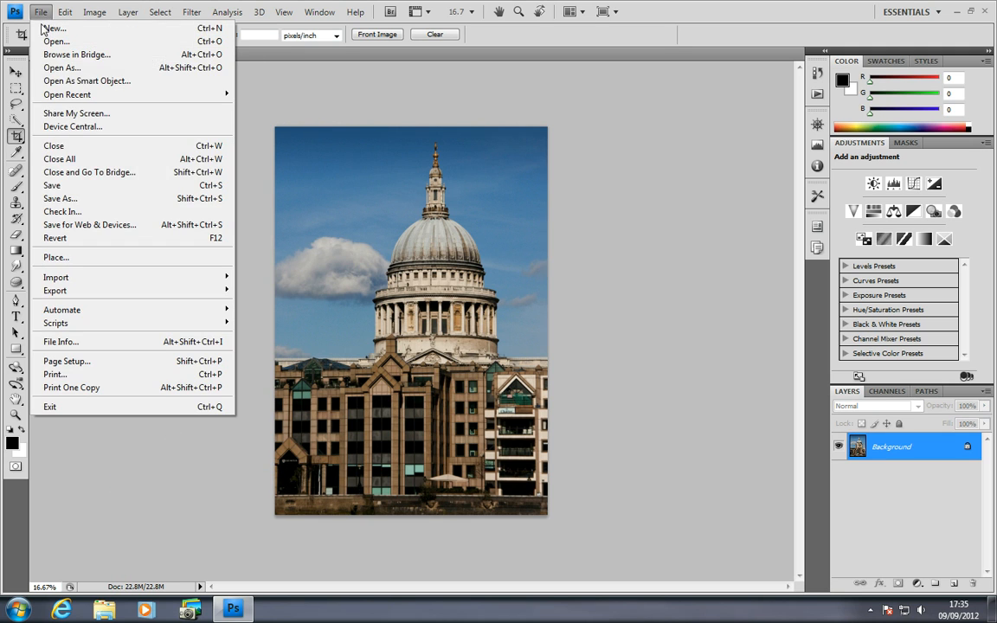
{"action": "left_click", "coordinate": [52, 195]}
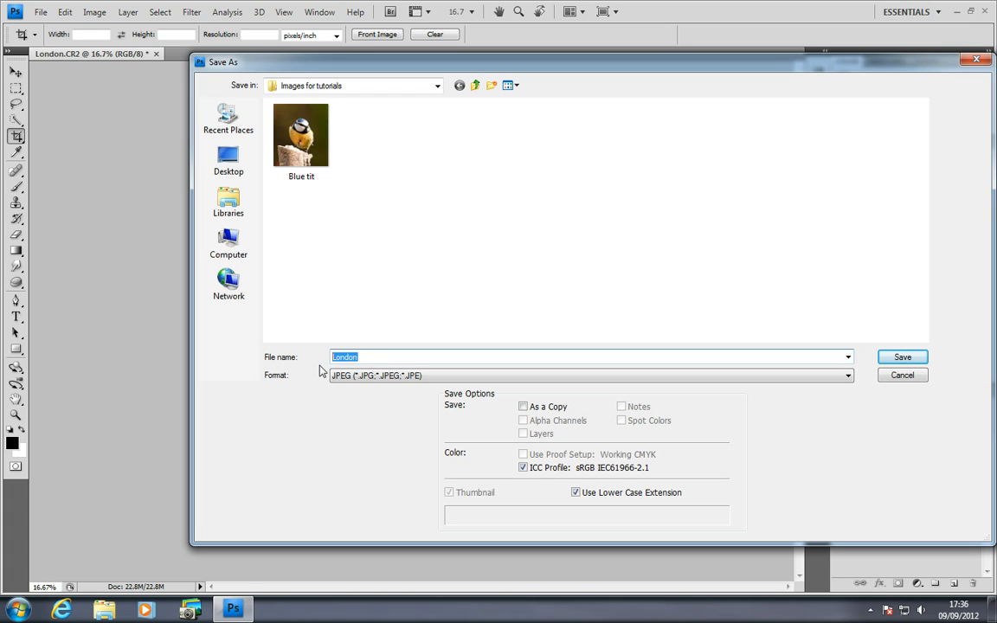
{"action": "type", "text": "St Paul"}
{"action": "left_click", "coordinate": [902, 358]}
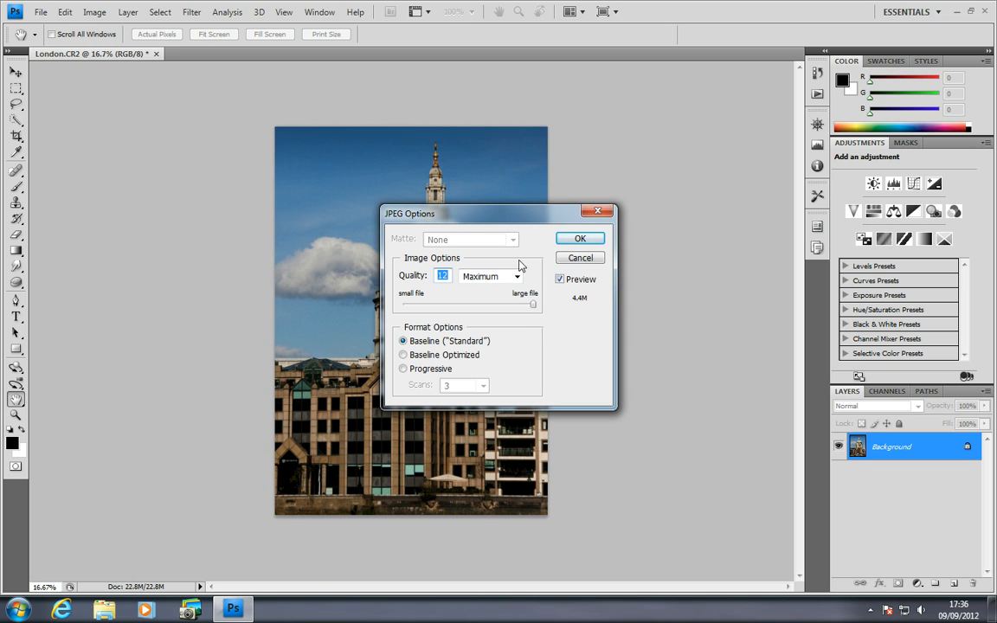
{"action": "left_click", "coordinate": [576, 240]}
{"action": "key", "text": "c"}
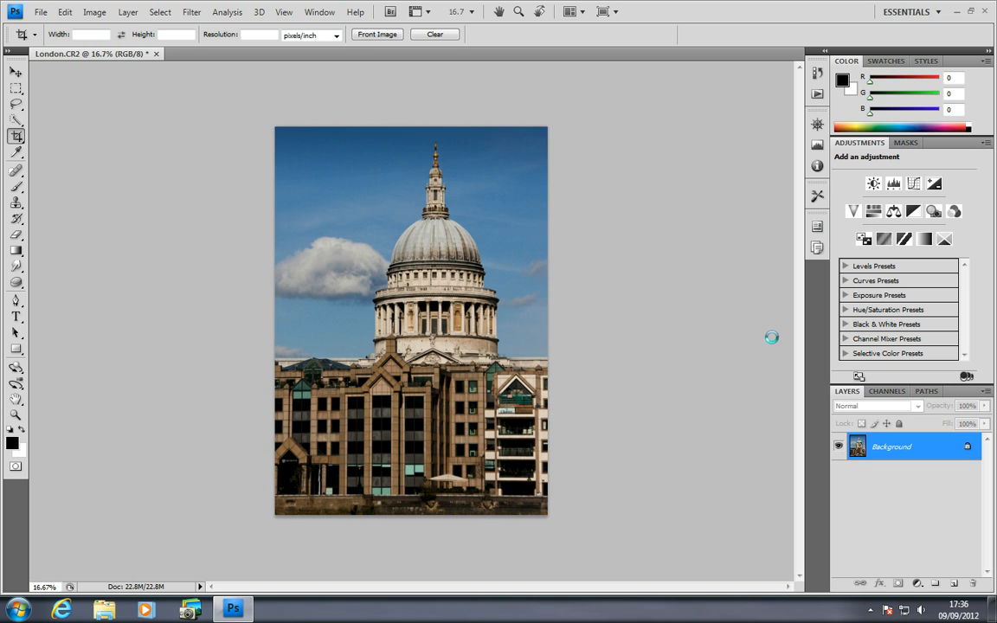